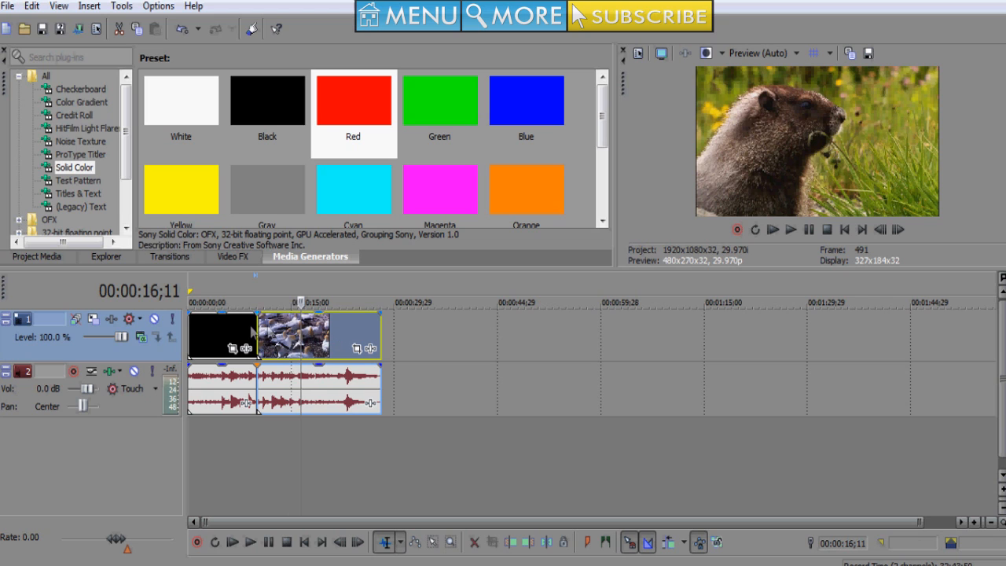
Add a fade-in of about 00:00:02;10 to the start of the first video clip
scroll(211, 322, up, 2)
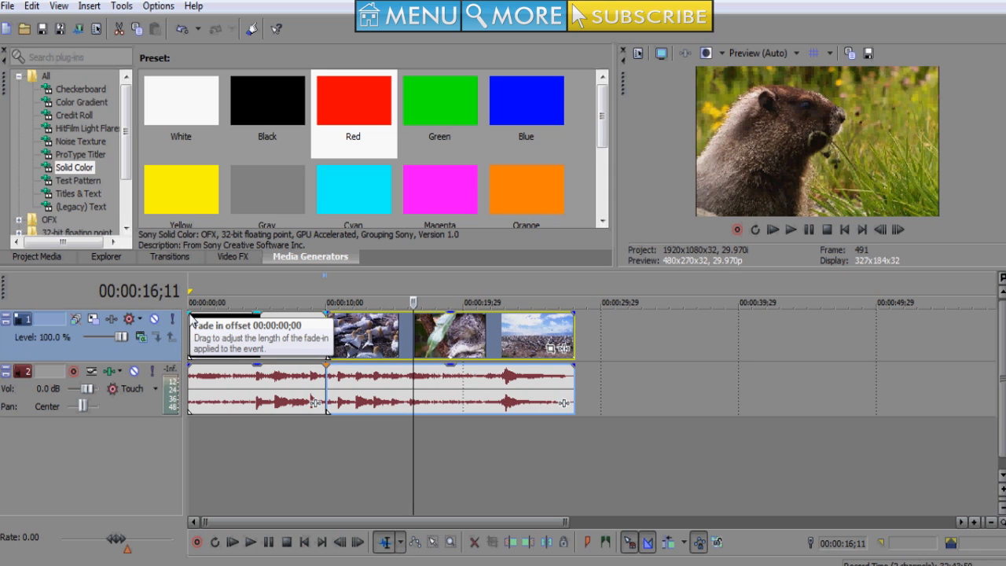
click(192, 318)
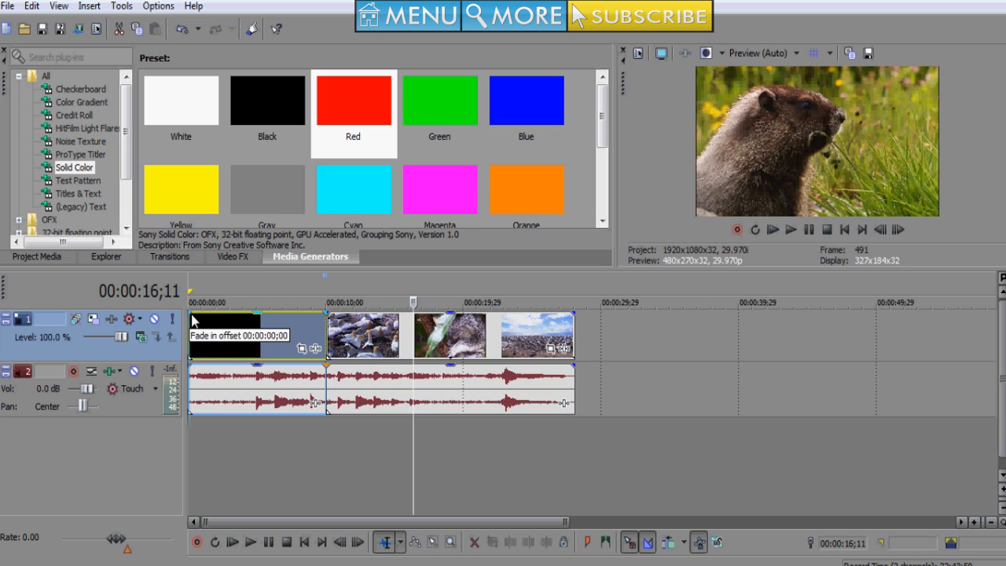
drag(190, 314, 221, 324)
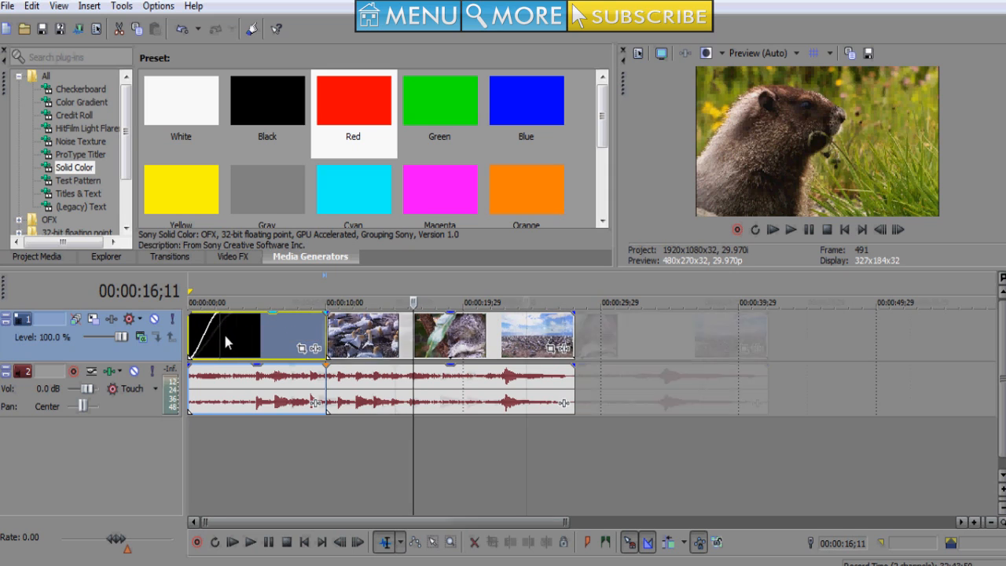
Play back the first clip's fade-in from the beginning of the timeline
scroll(223, 332, up, 3)
scroll(212, 348, down, 1)
click(203, 348)
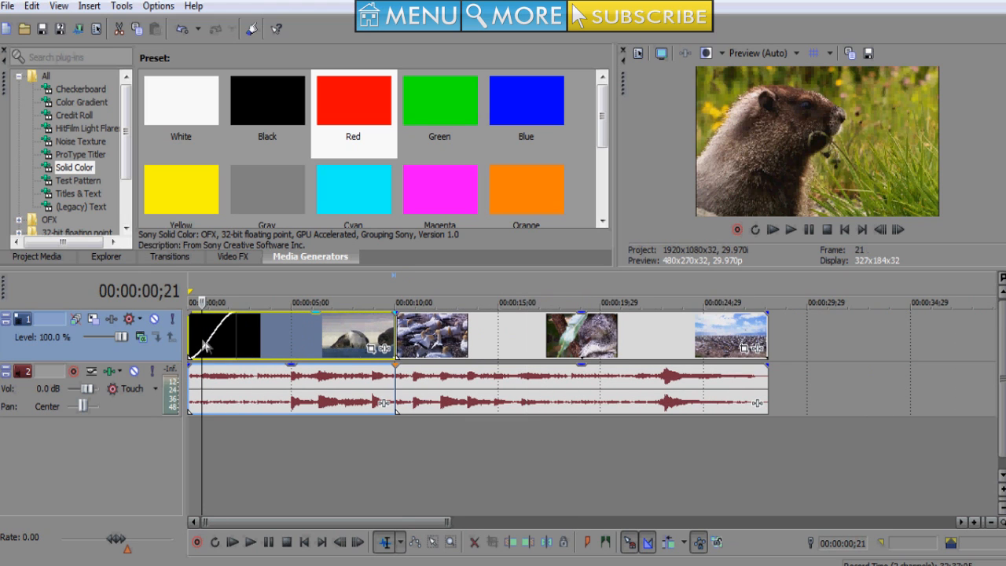
click(192, 352)
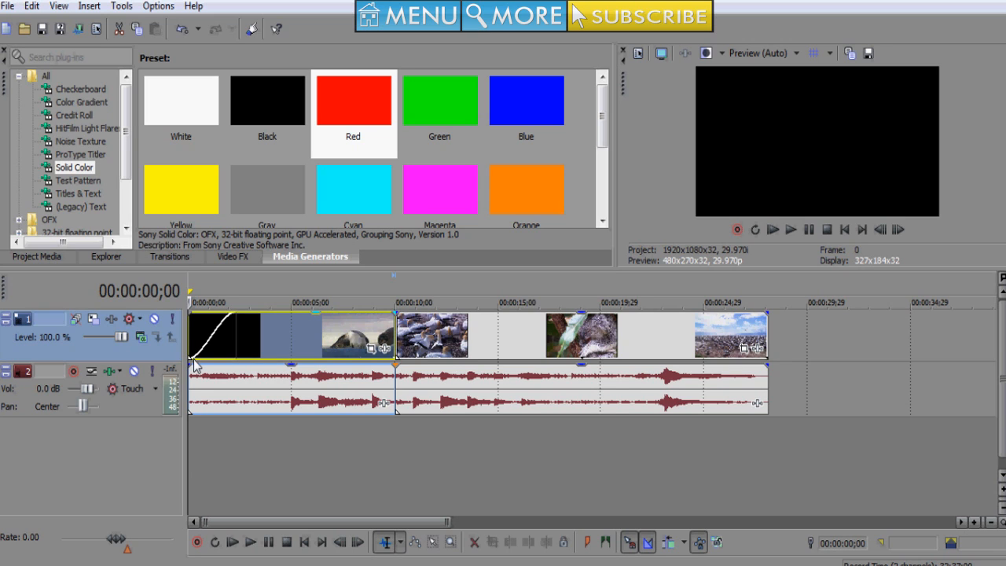
key(space)
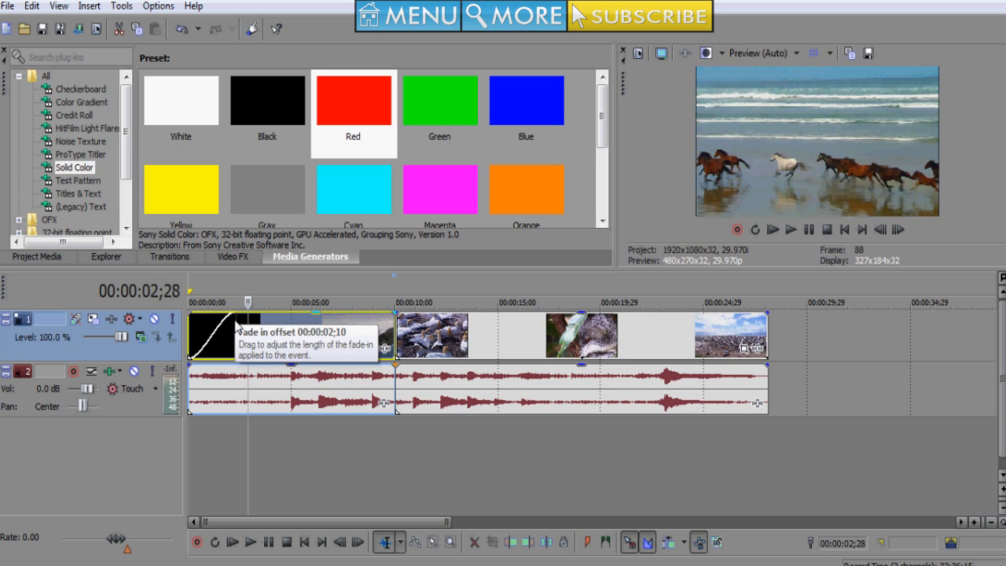
Shorten the first clip's fade-in to about one second and add a fade-out of about two seconds to the end of the last clip
drag(235, 322, 208, 338)
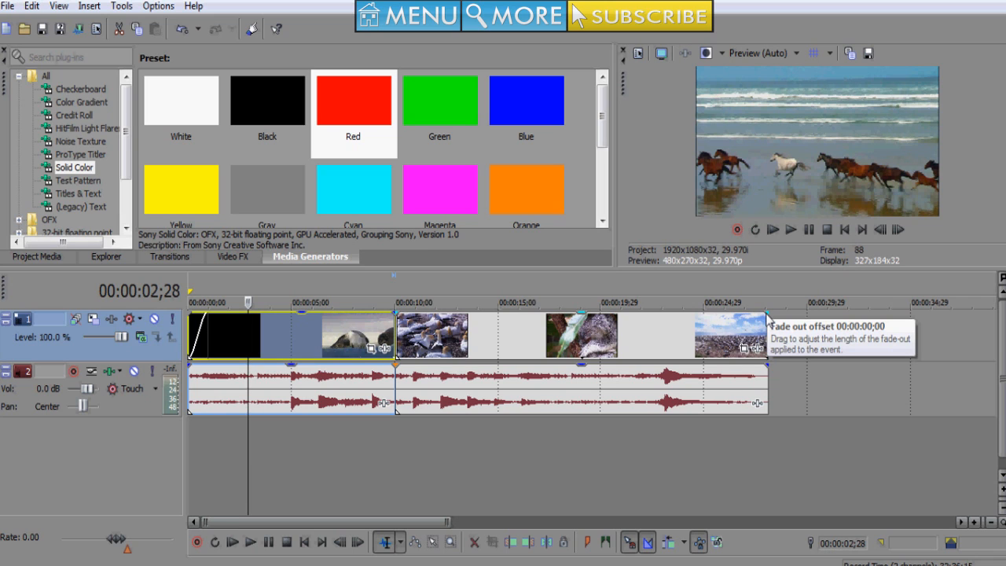
drag(767, 316, 729, 330)
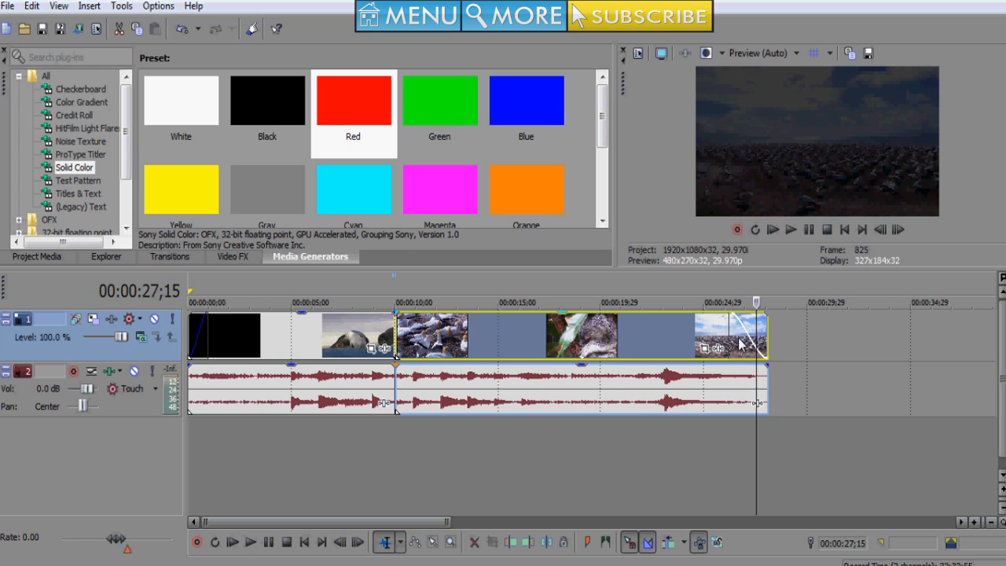
click(649, 340)
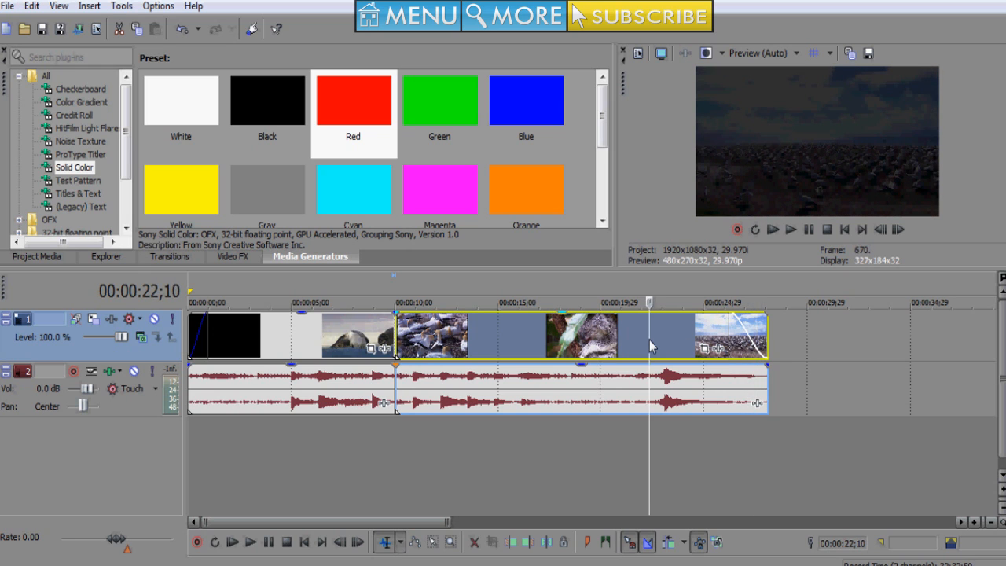
Examine the cut between the two clips frame by frame around the 10-second mark
click(394, 413)
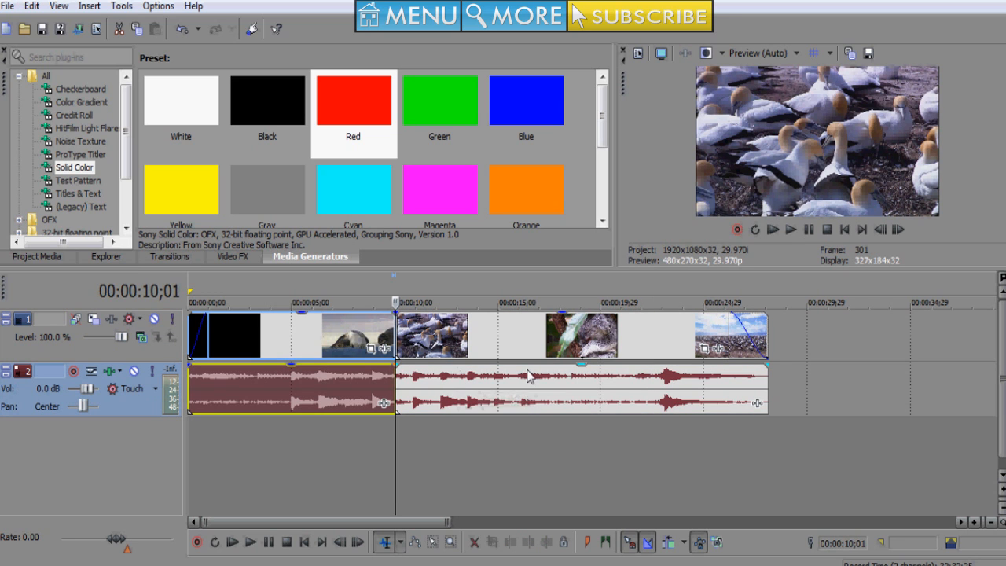
scroll(528, 376, up, 4)
click(576, 343)
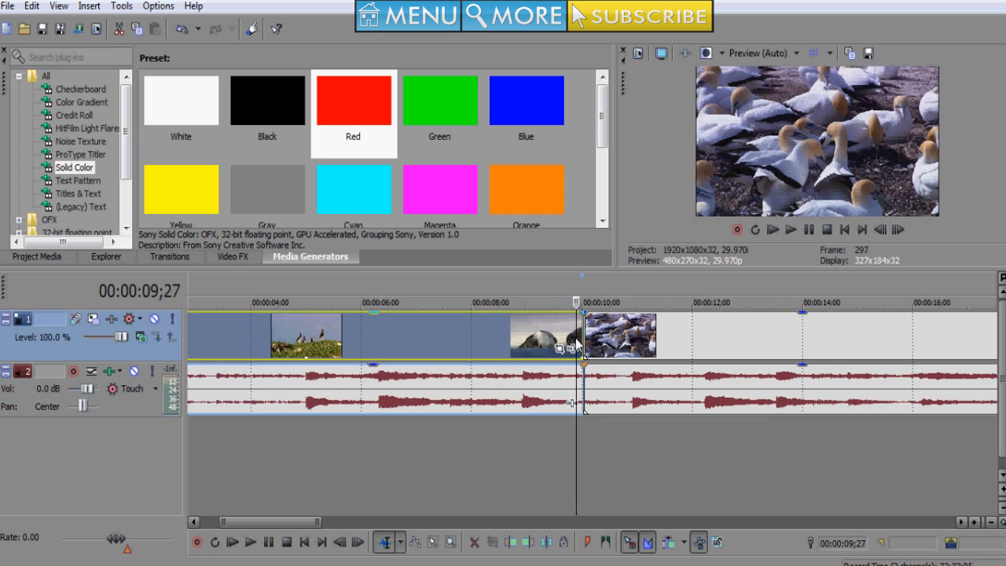
key(Right)
key(Right)
key(Right)
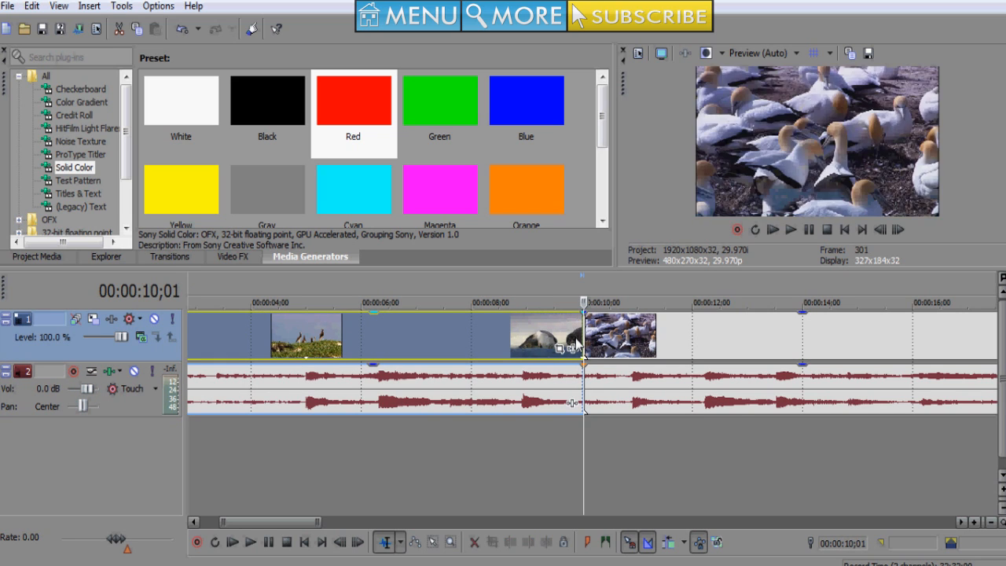
key(Left)
key(Right)
key(Left)
key(Left)
key(Left)
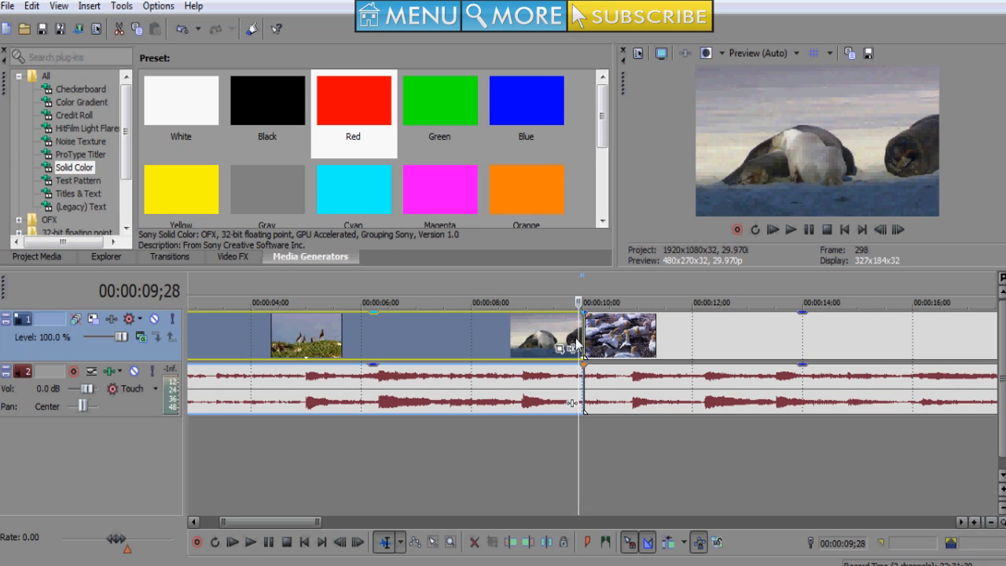
Show the available transitions in an enlarged upper window area and check the list of windows that can be shown
click(188, 259)
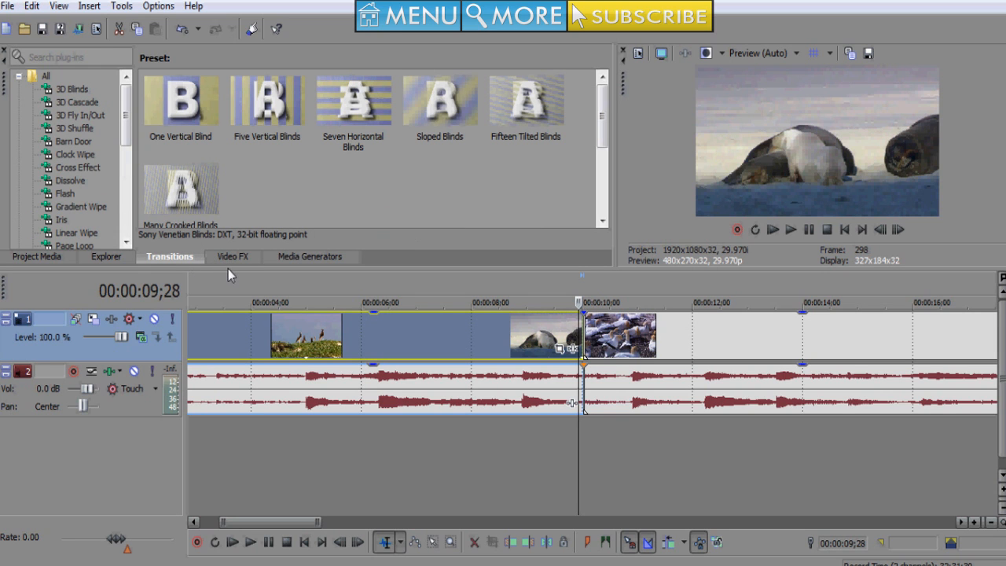
drag(227, 273, 196, 334)
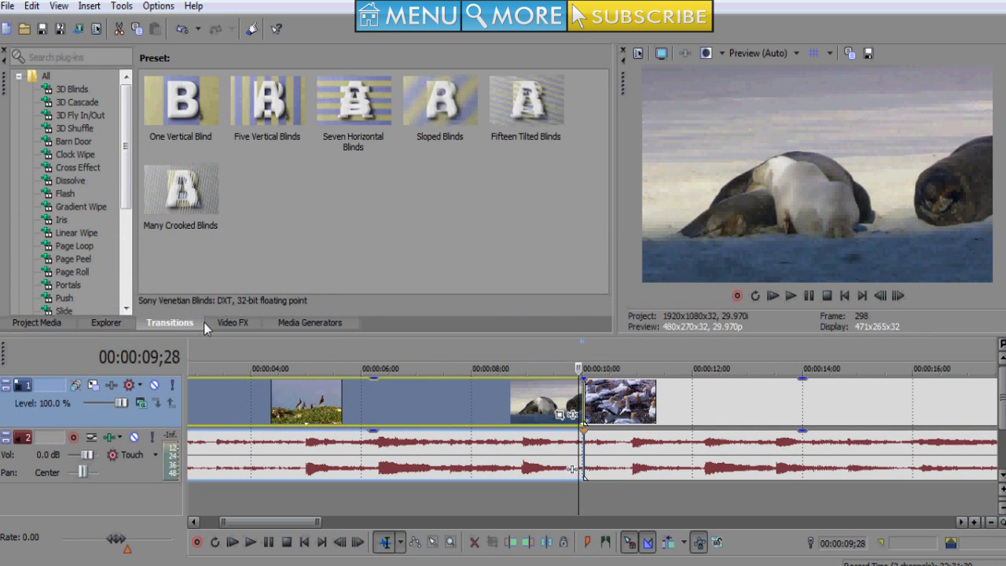
click(59, 6)
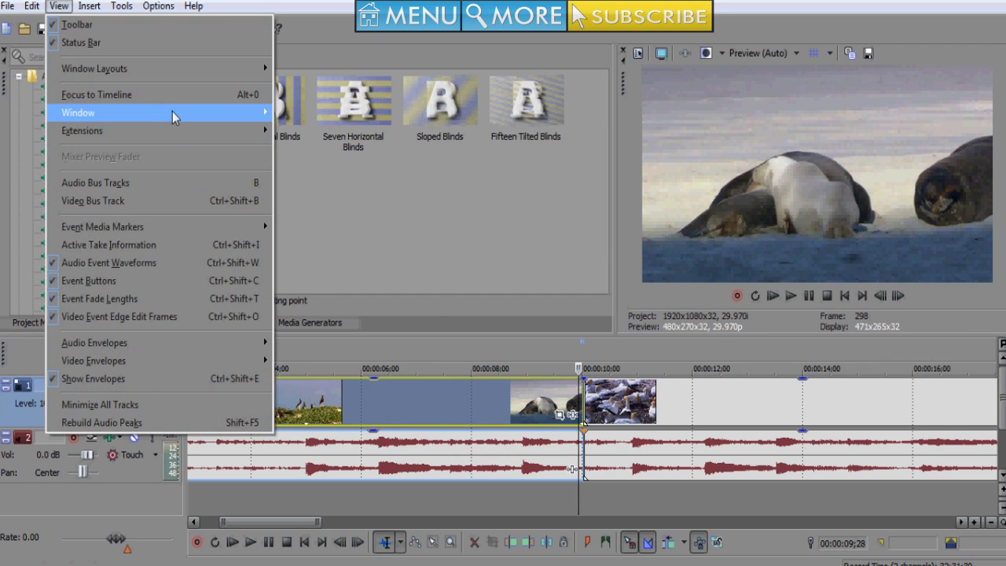
mouse_move(174, 111)
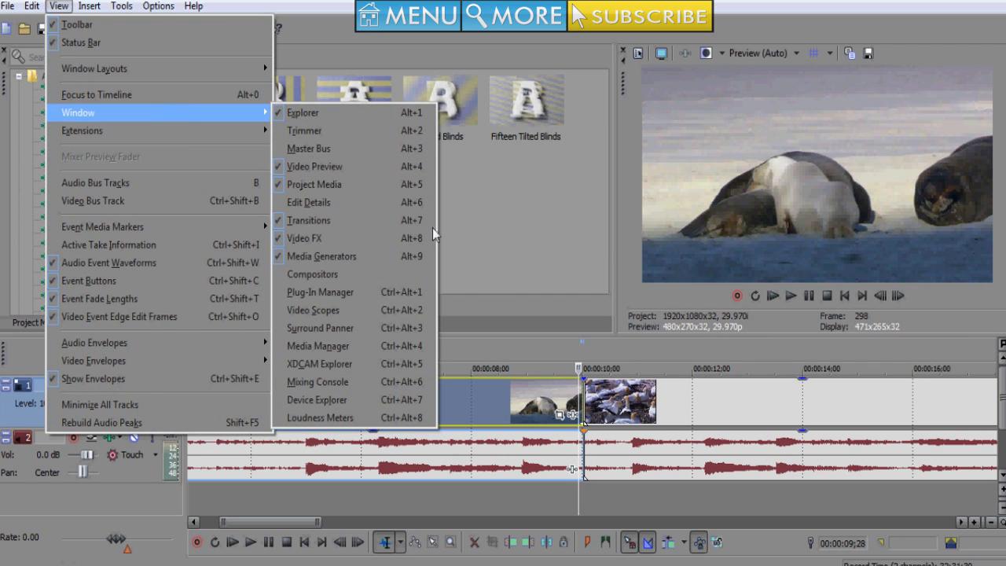
click(498, 230)
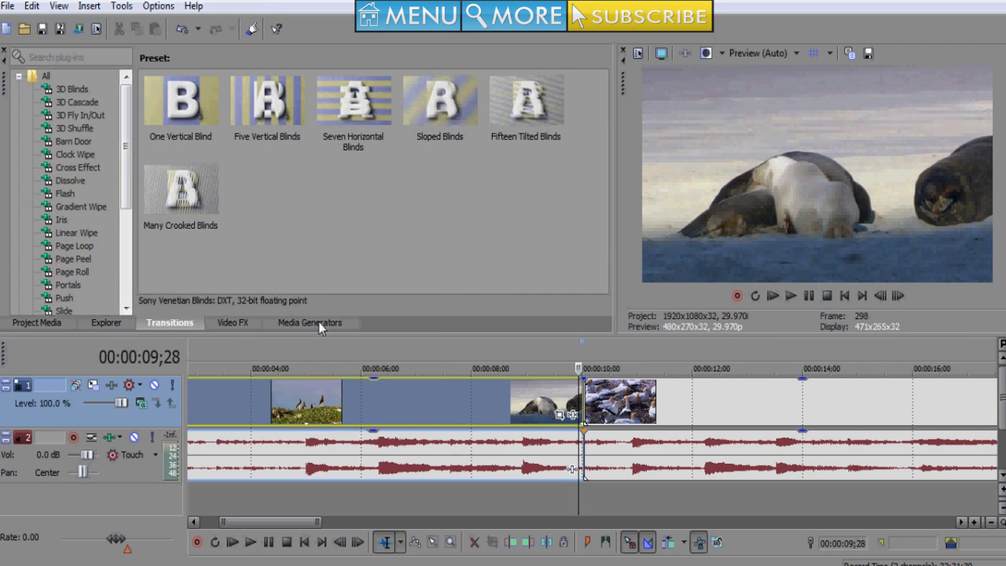
Browse the presets of the transition categories from 3D Blinds through Gradient Wipe
click(72, 88)
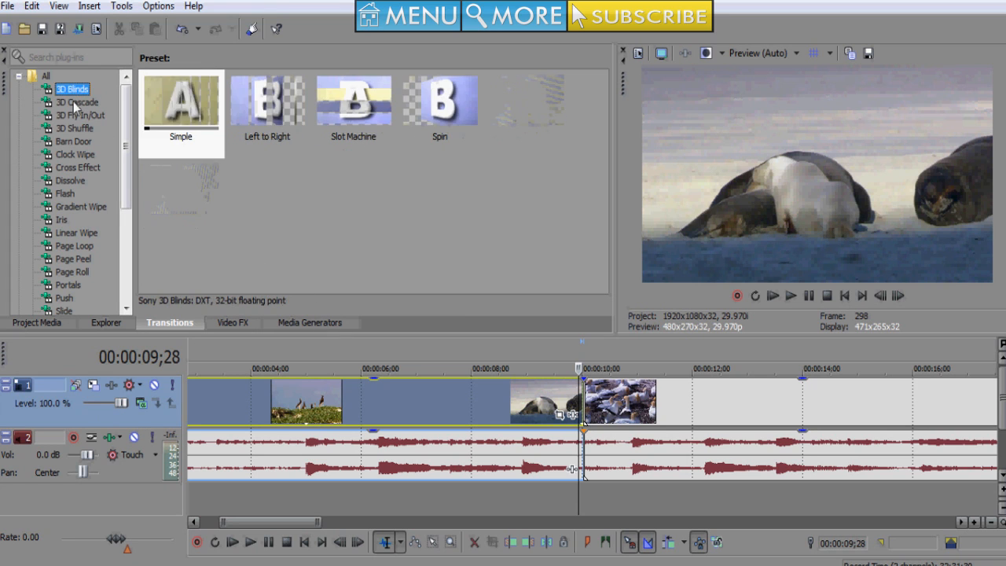
click(76, 102)
click(79, 115)
click(75, 128)
click(74, 141)
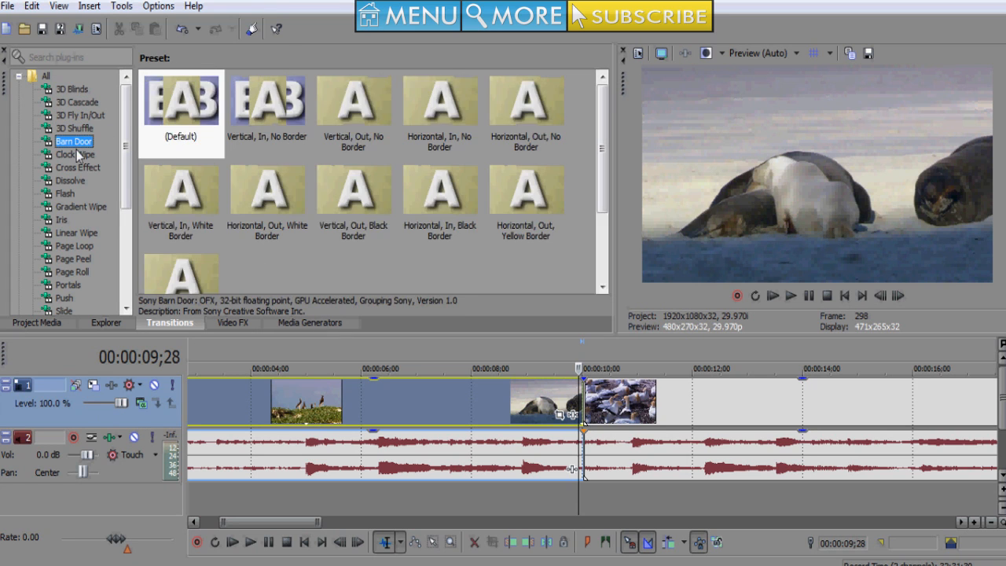
click(75, 154)
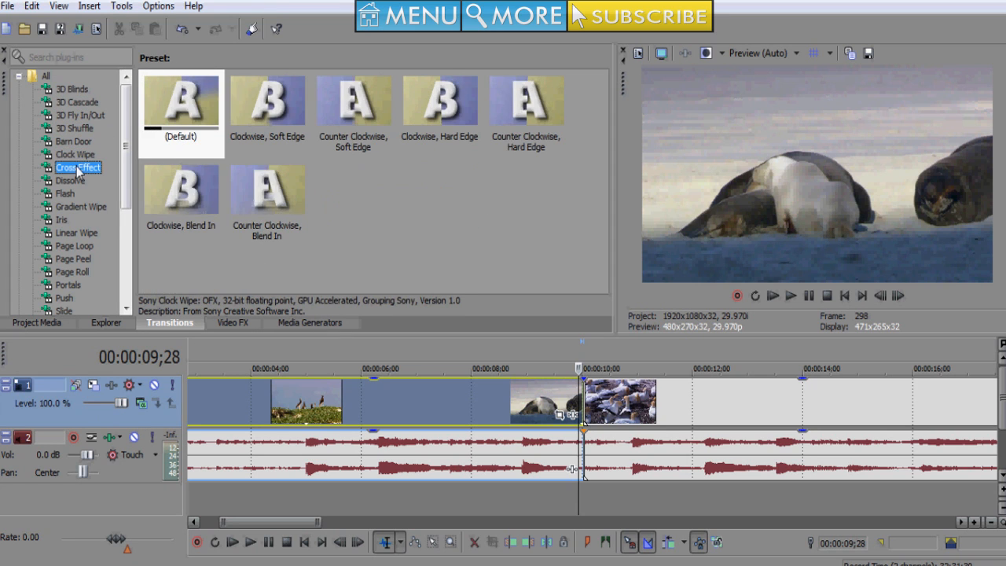
click(77, 167)
click(66, 193)
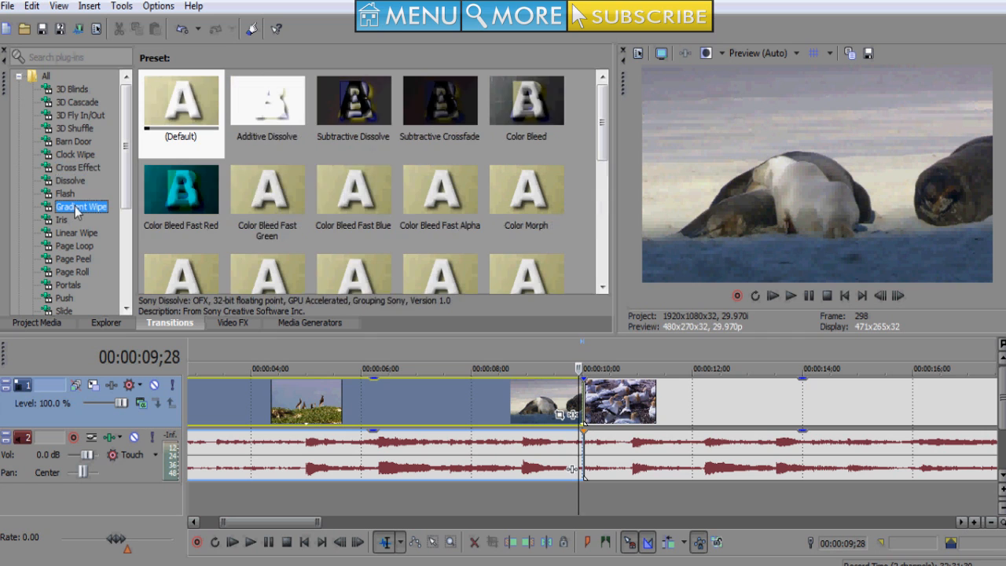
click(79, 206)
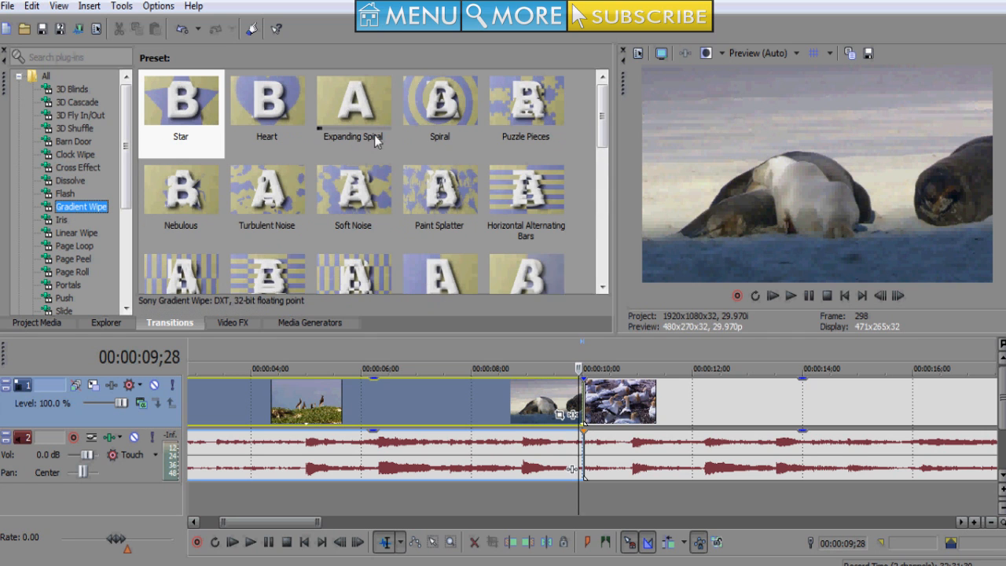
mouse_move(603, 127)
mouse_down()
mouse_move(602, 235)
mouse_move(602, 125)
mouse_up()
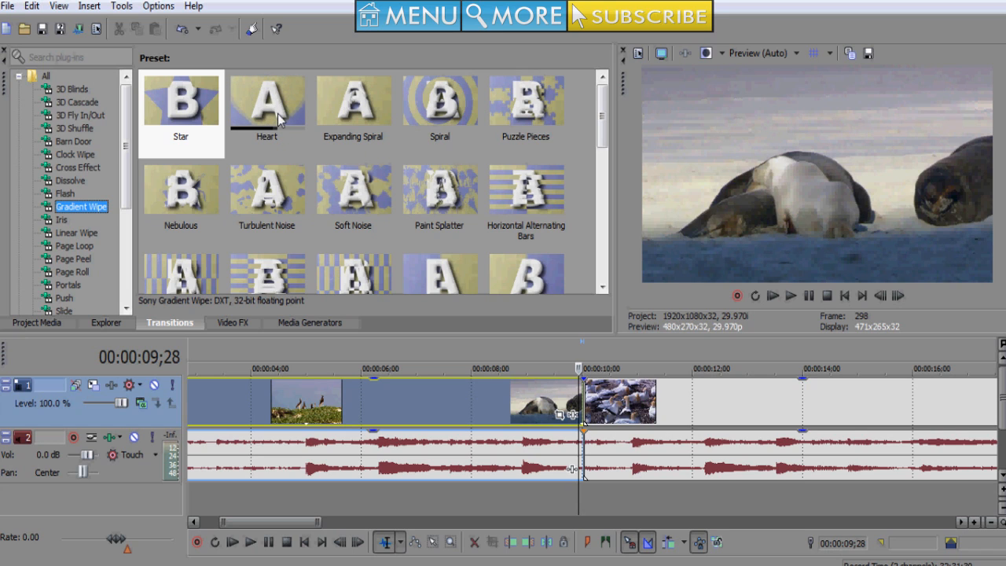
Apply the Heart preset of the Gradient Wipe transition to the cut between the two clips and close its settings after enlarging them
click(272, 100)
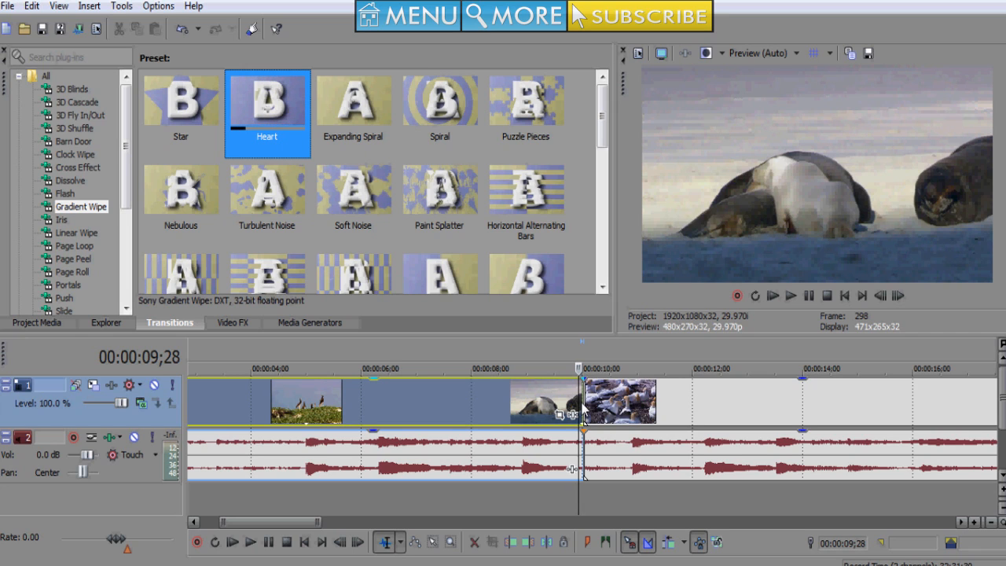
drag(582, 404, 582, 404)
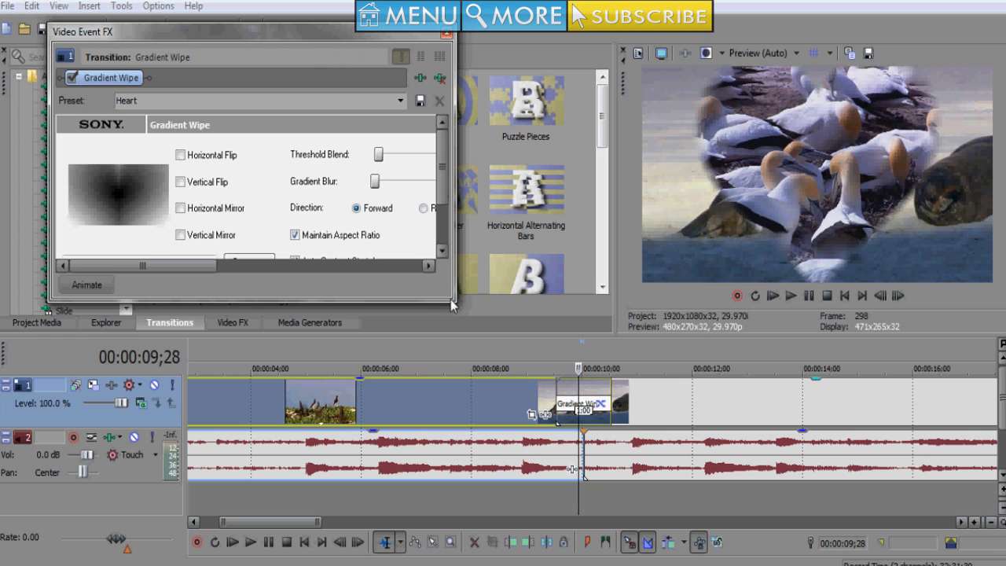
drag(452, 305, 540, 374)
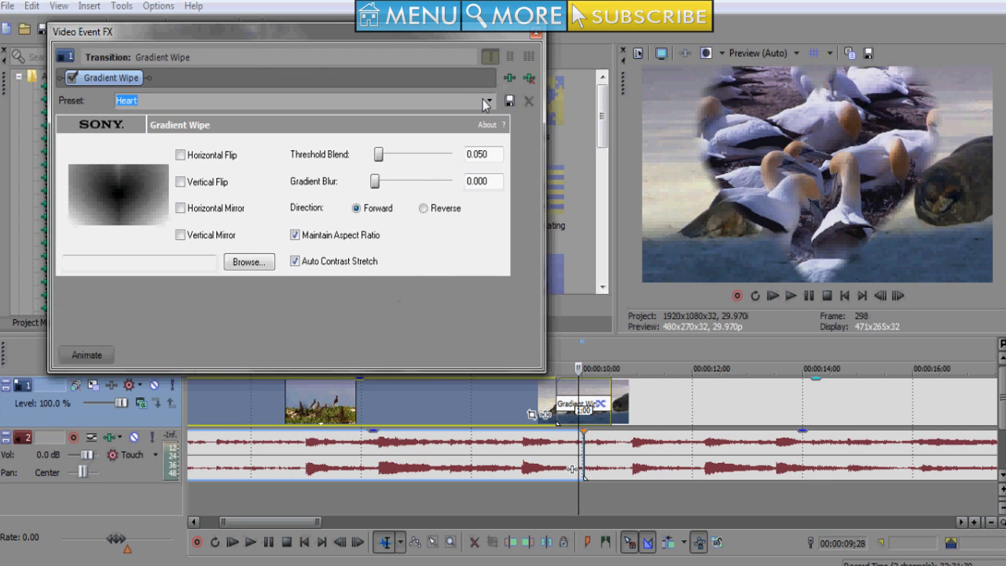
click(535, 36)
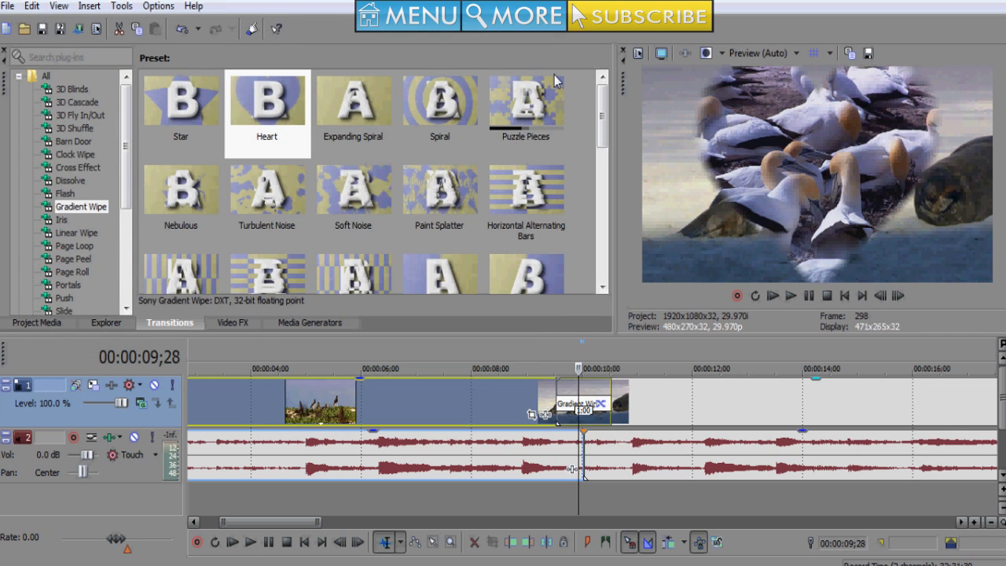
Preview the heart-shaped transition between the clips, stepping through it frame by frame
click(548, 397)
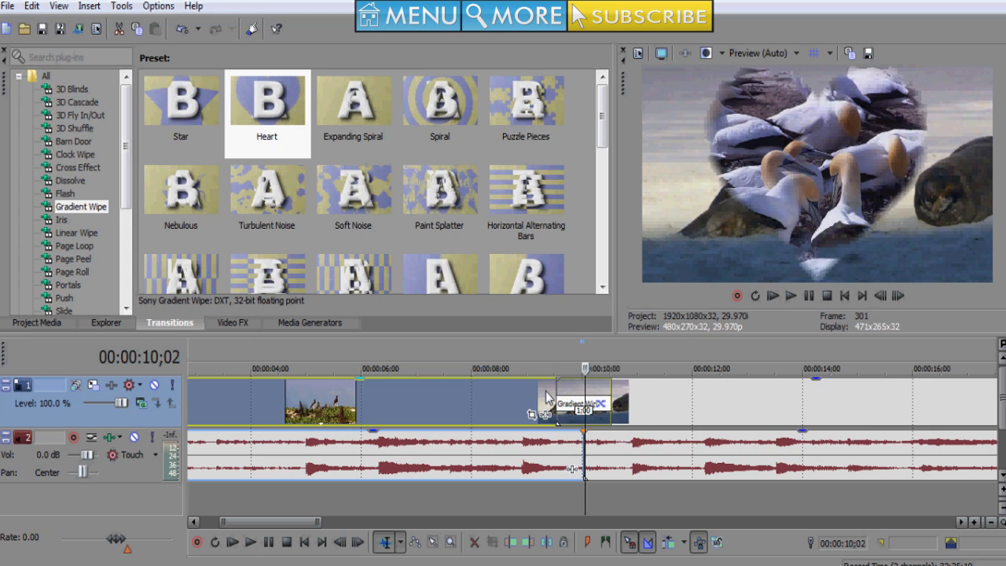
key(Left)
key(Left)
key(Left)
key(Left)
key(Left)
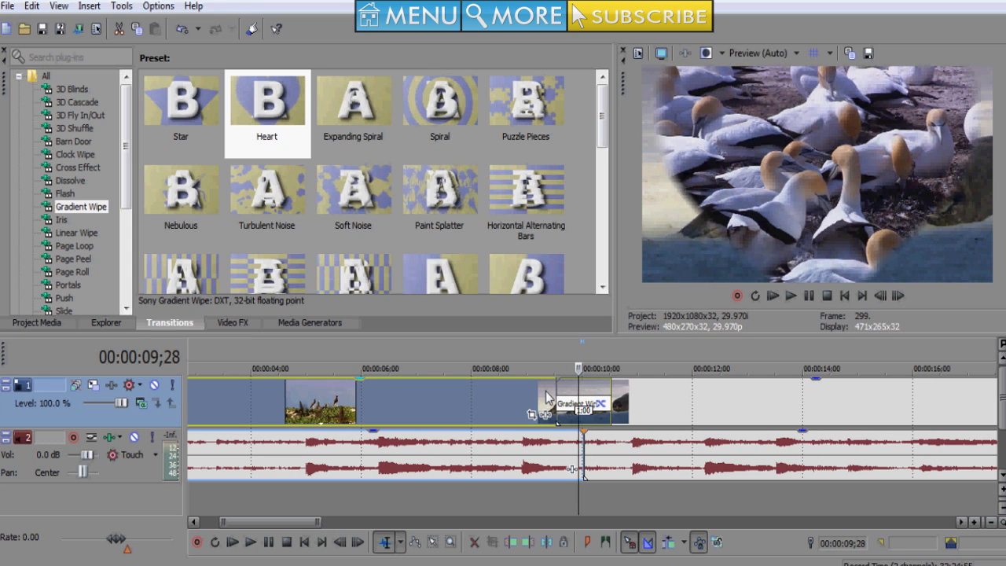
key(Left)
key(Left)
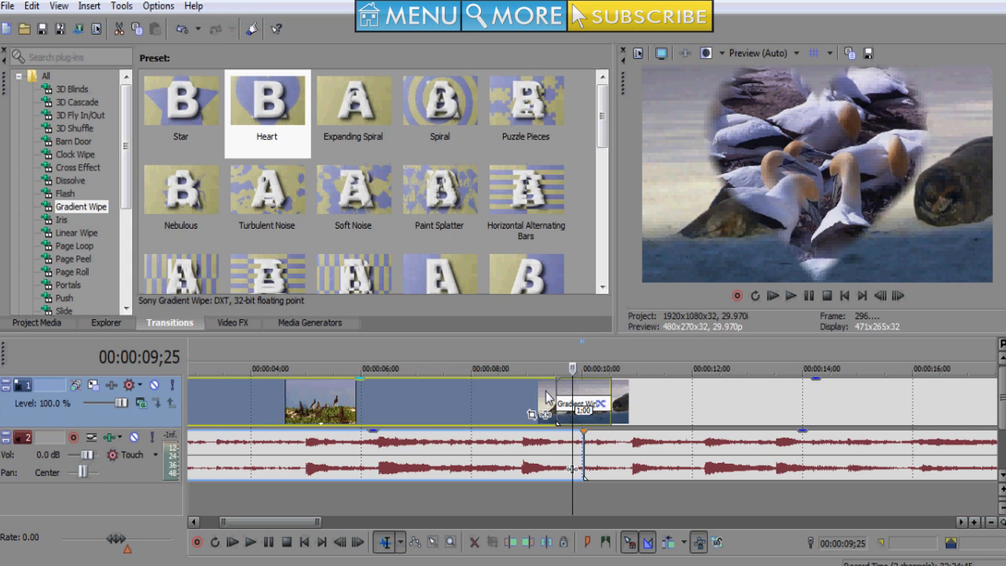
key(Right)
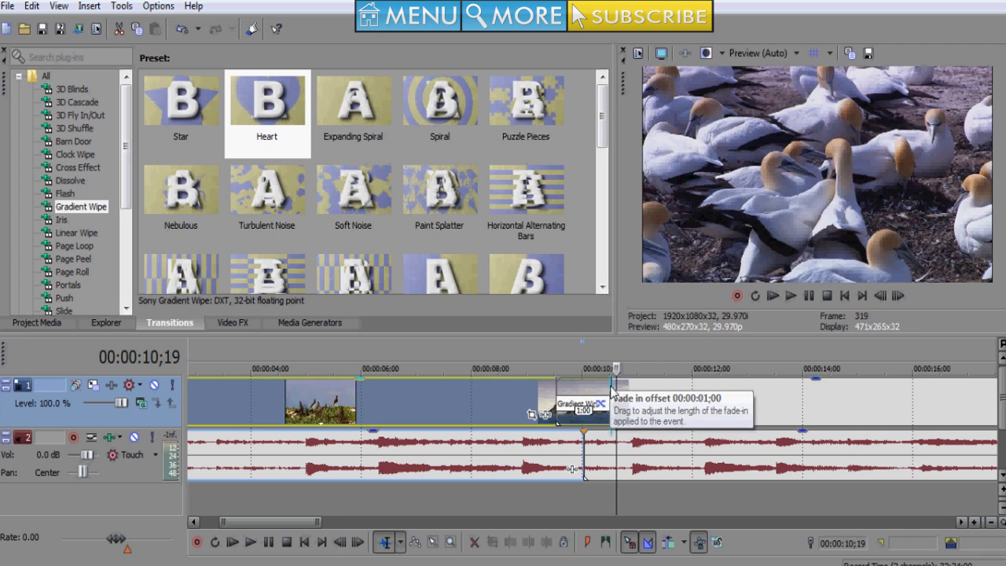
Open the properties of the Gradient Wipe transition on the video track
mouse_move(612, 391)
mouse_down()
mouse_move(561, 392)
mouse_move(754, 386)
mouse_move(904, 414)
mouse_move(608, 402)
mouse_up()
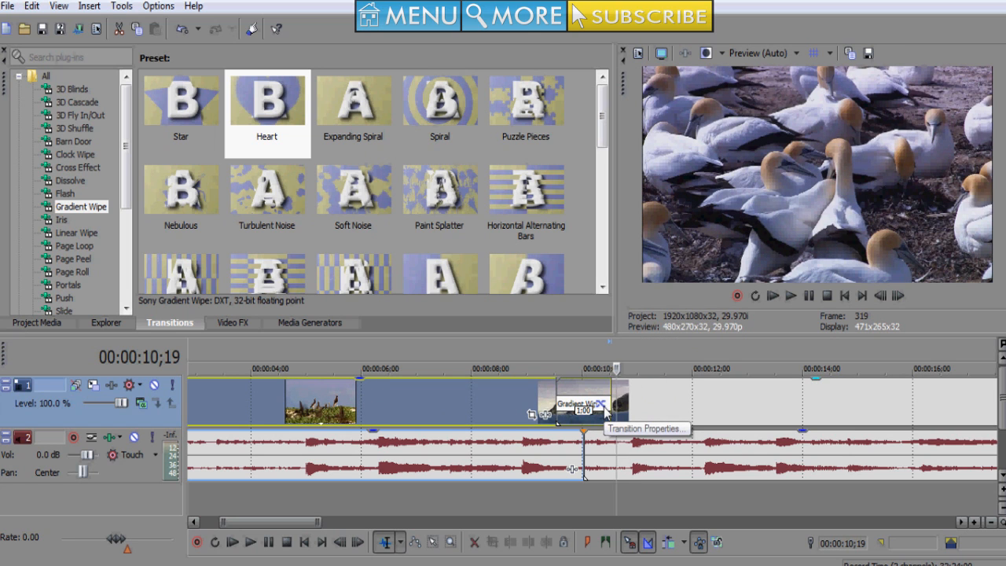
scroll(604, 406, up, 5)
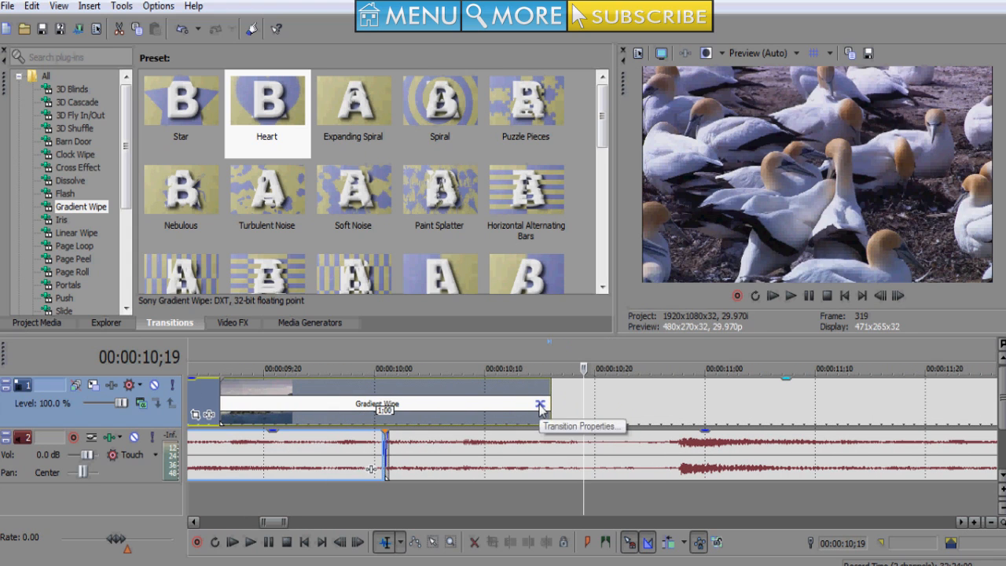
click(539, 405)
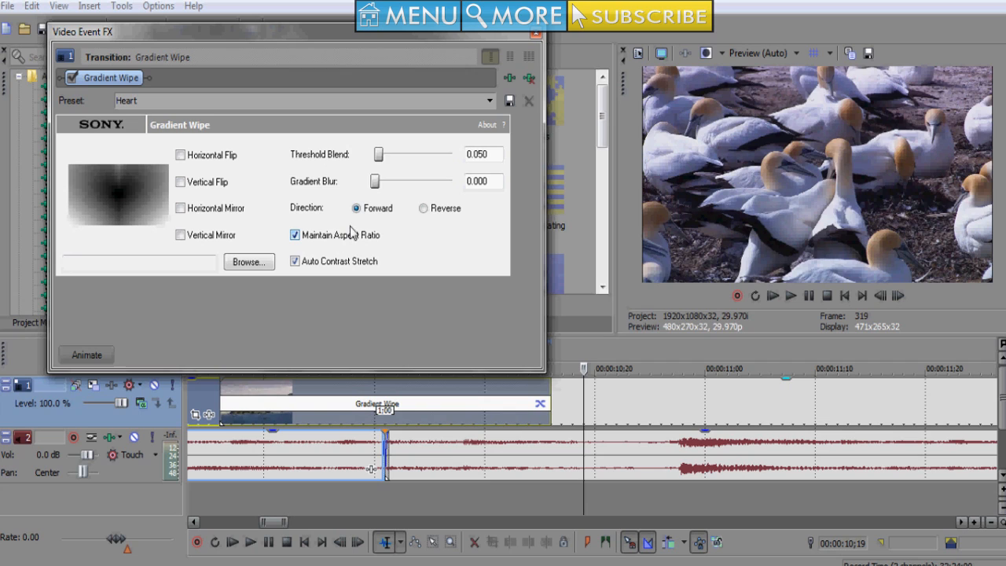
Remove the Gradient Wipe transition from the overlap between the two clips and preview the plain crossfade
click(530, 80)
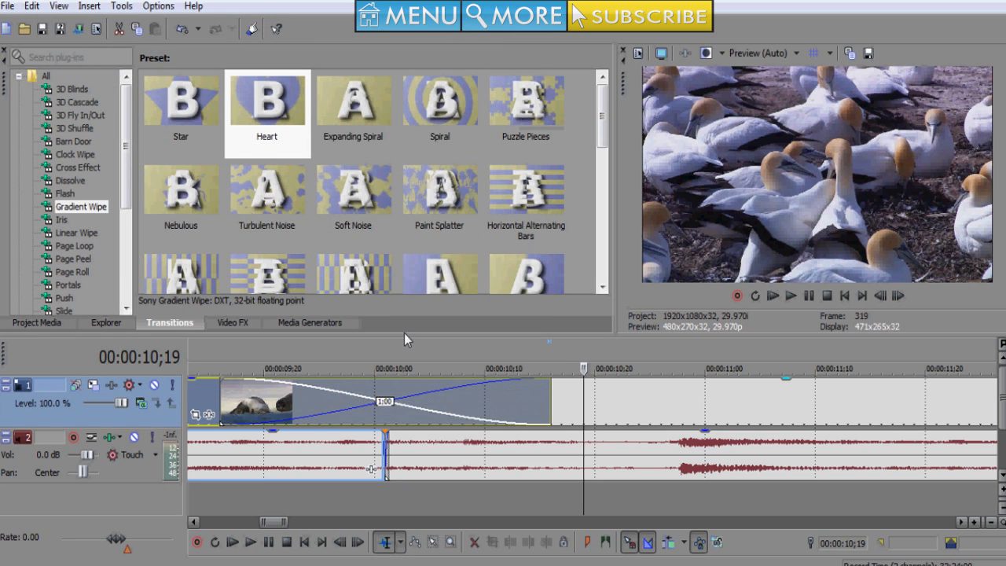
scroll(405, 337, down, 1)
scroll(555, 414, down, 3)
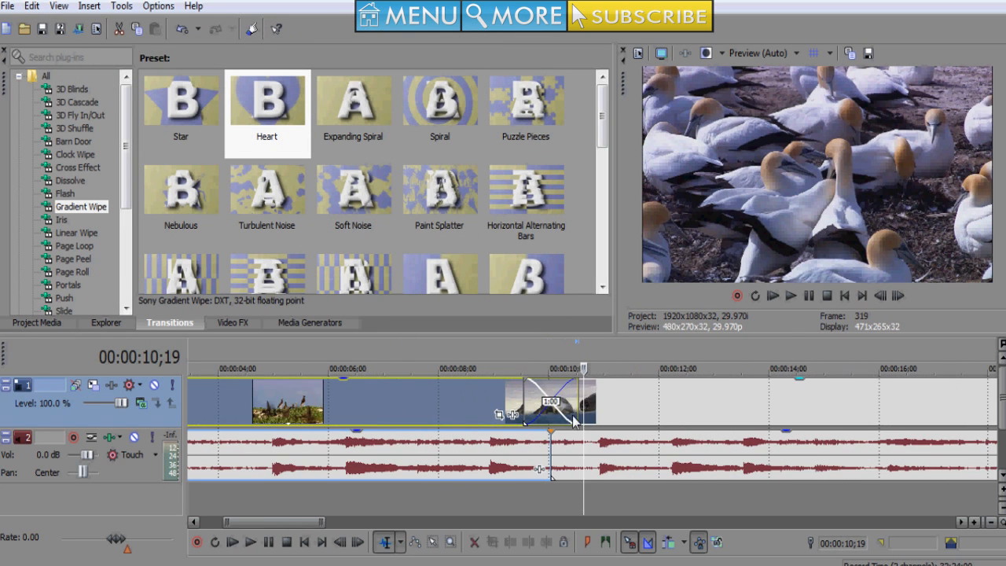
click(551, 400)
click(517, 403)
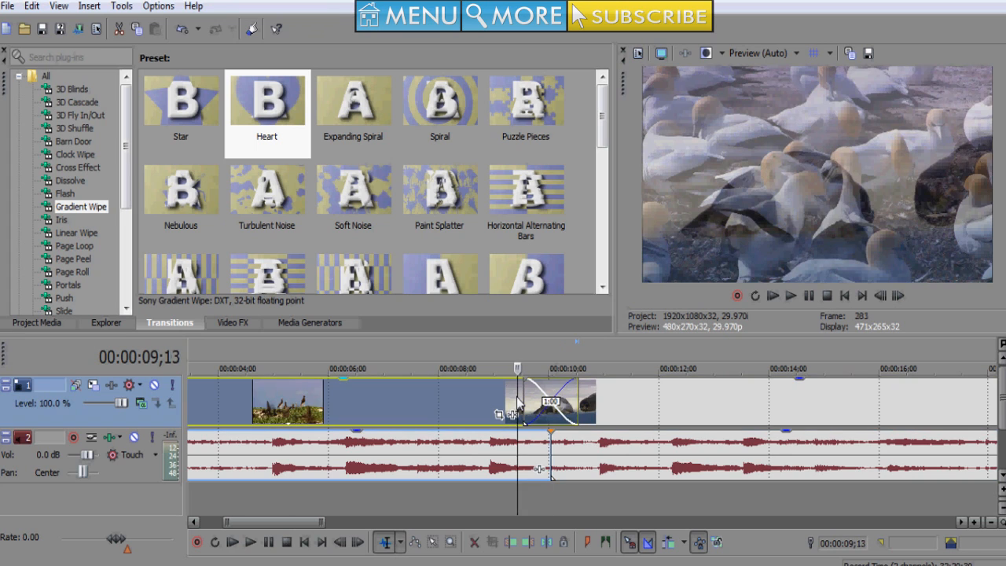
click(519, 403)
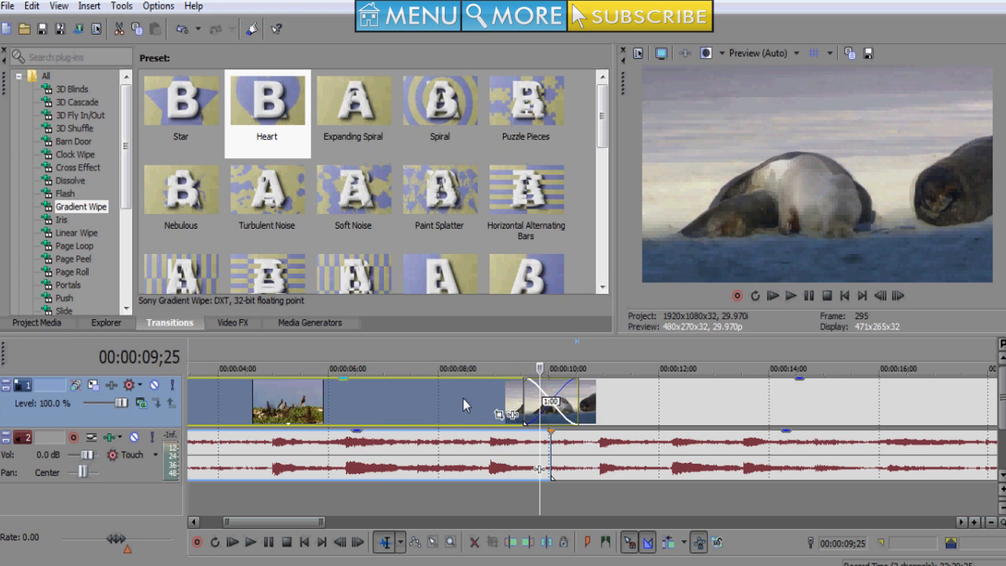
Browse the available video effects, viewing the presets of Rays, Mirror and Newsprint
scroll(361, 472, down, 5)
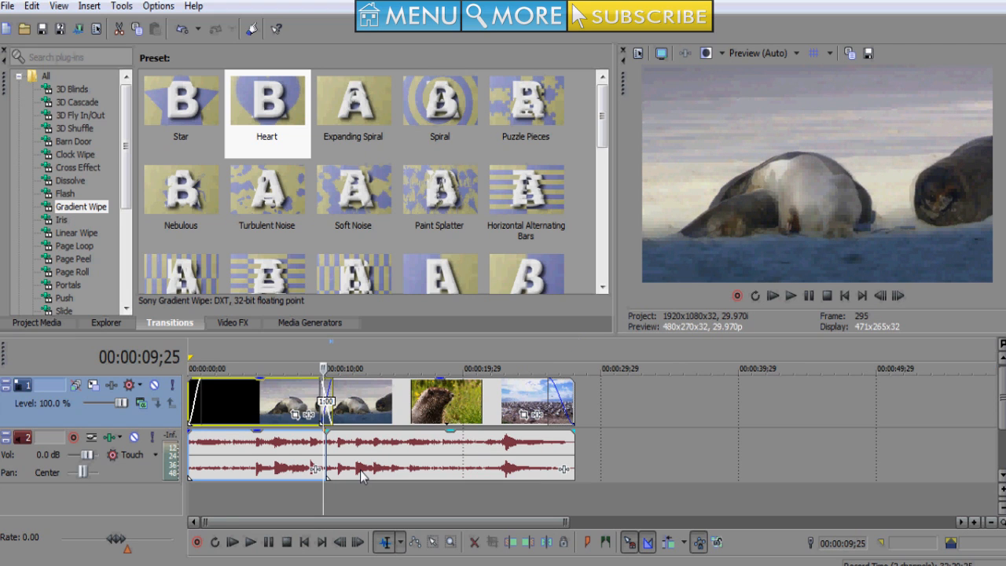
click(235, 323)
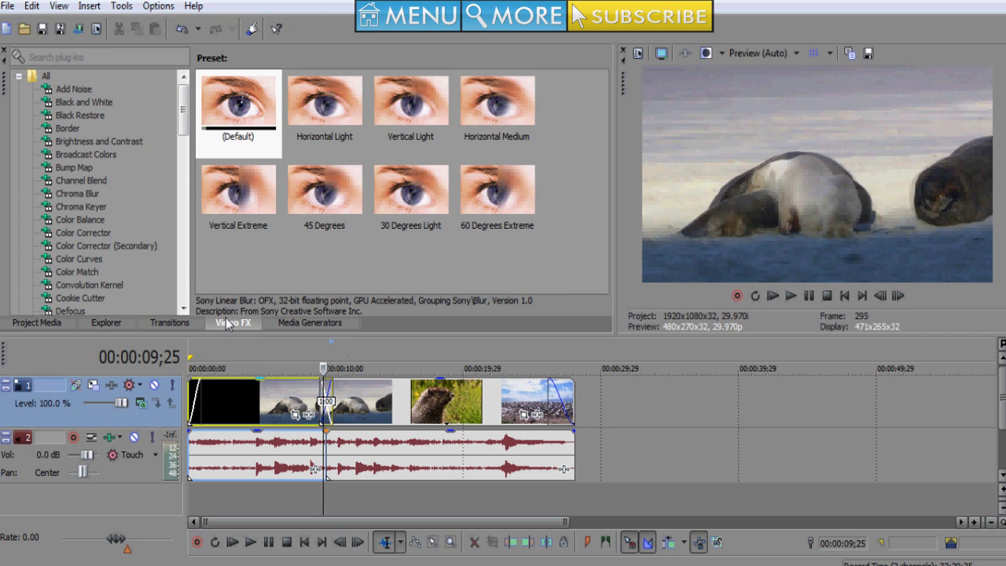
drag(182, 146, 183, 226)
click(66, 247)
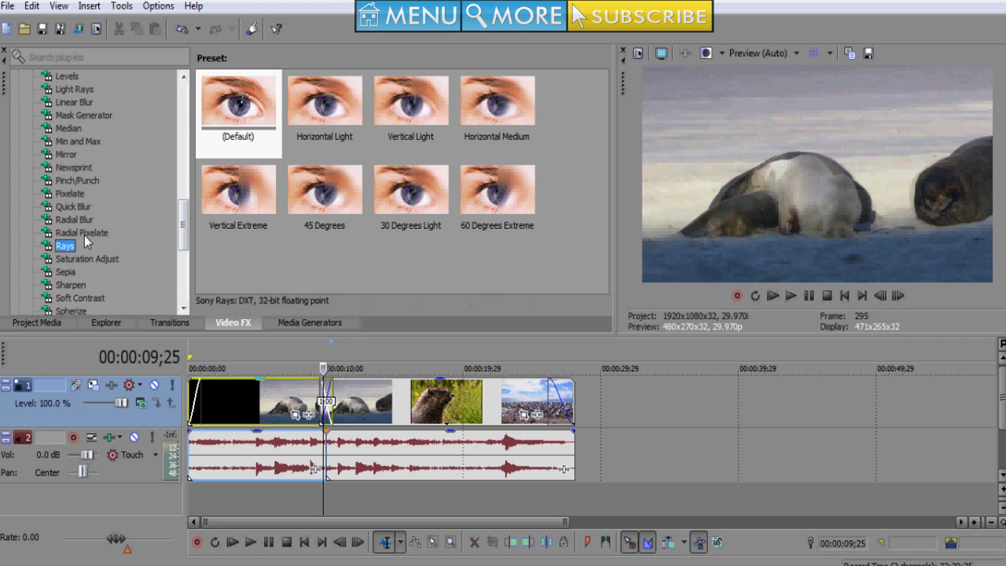
click(71, 156)
click(77, 167)
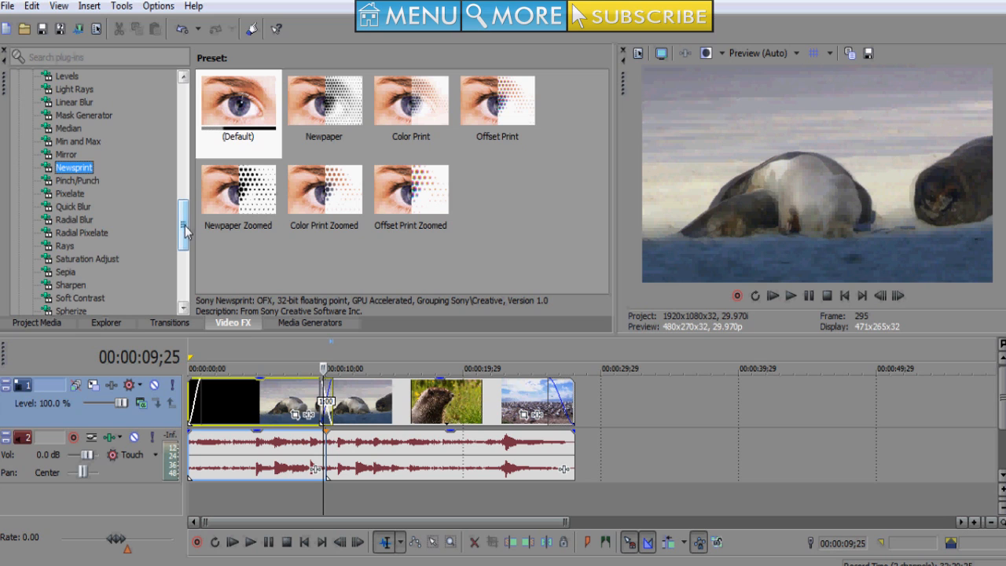
drag(183, 235, 184, 83)
Apply the (Default) Black and White video effect to the second clip at full blend amount and close its settings
click(87, 102)
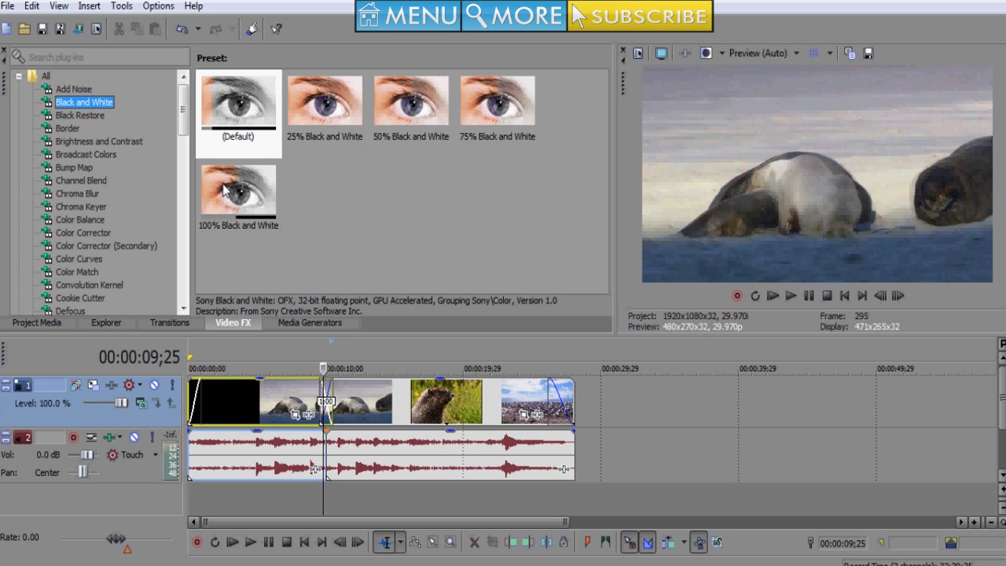
click(238, 106)
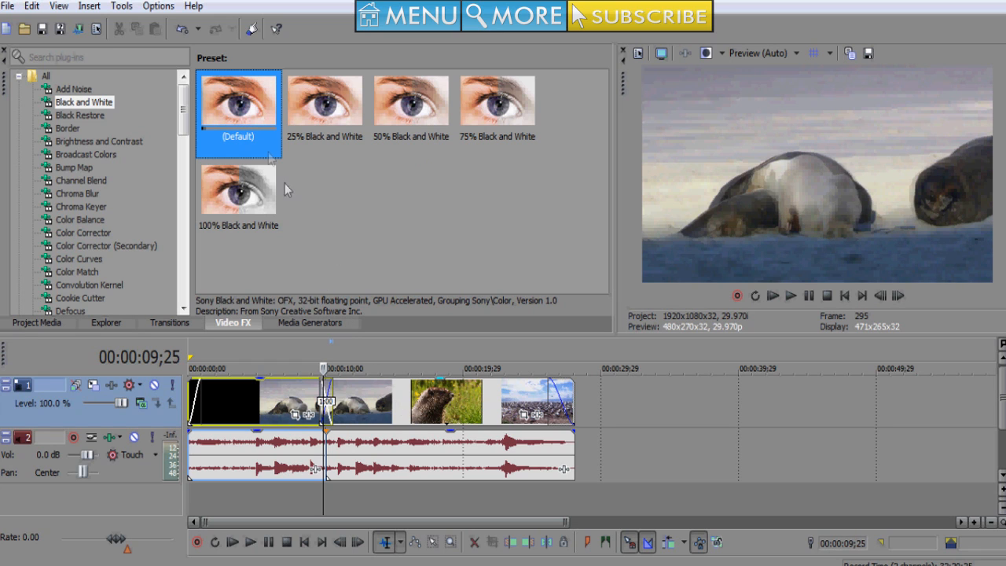
drag(267, 148, 415, 397)
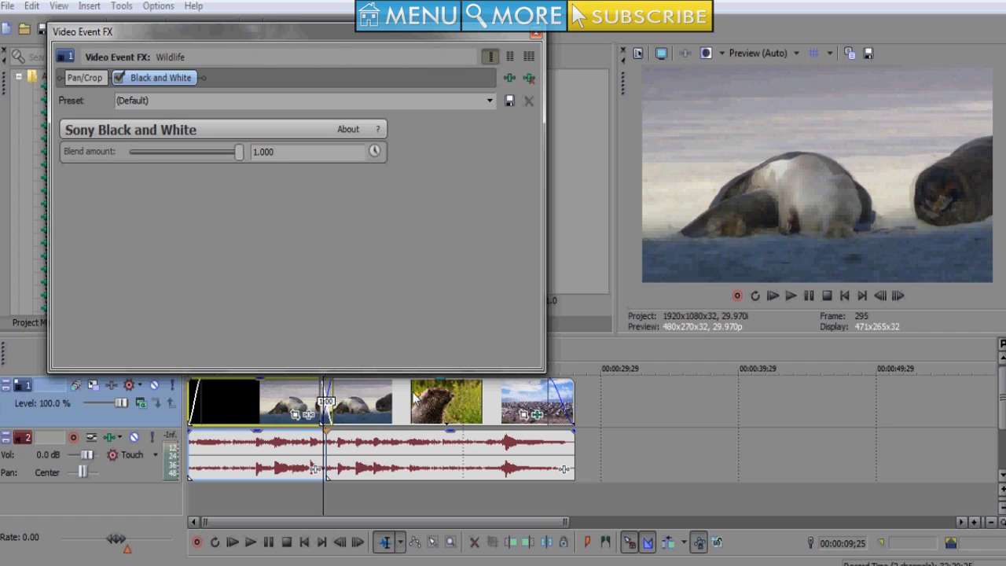
mouse_move(238, 153)
mouse_down()
mouse_move(129, 153)
mouse_move(243, 153)
mouse_up()
click(535, 33)
Preview the Black and White effect at several points of the second clip, stepping through it frame by frame
click(405, 400)
click(388, 398)
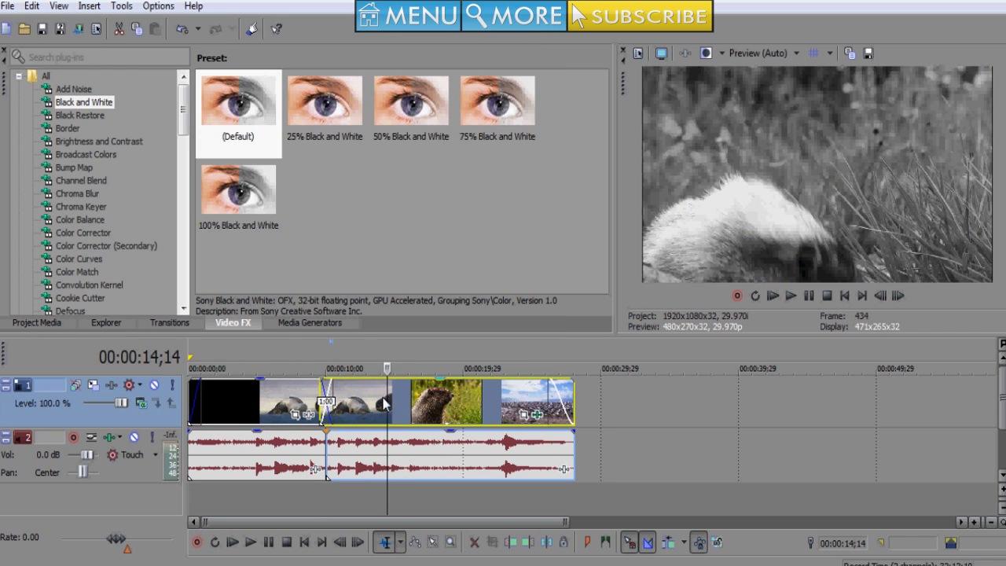
click(364, 399)
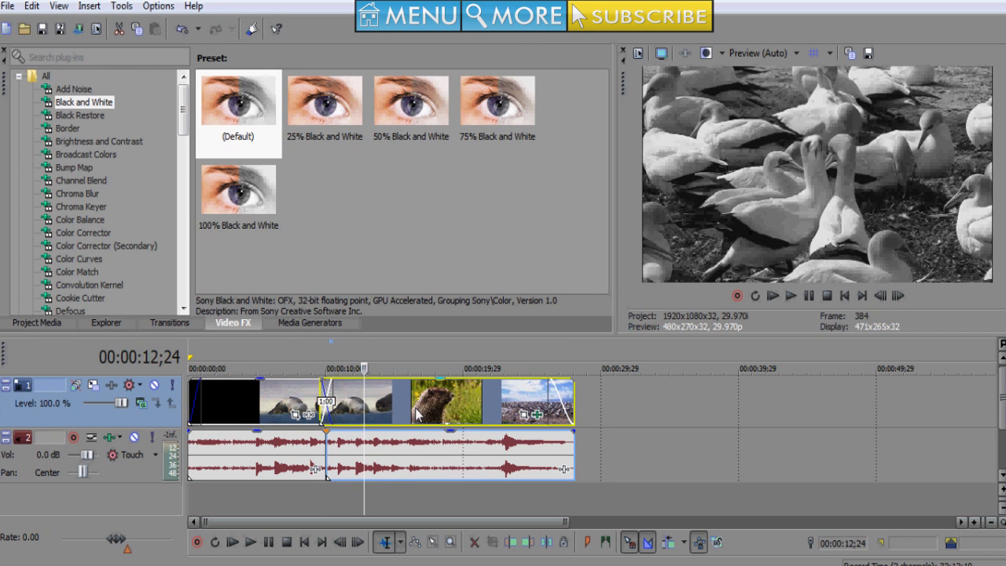
key(Right)
key(Right)
key(Right)
key(Right)
key(Right)
key(Right)
key(Right)
key(Right)
key(Right)
key(Right)
key(Right)
key(Right)
key(Right)
key(Right)
key(Right)
key(Right)
key(Right)
key(Right)
key(Right)
key(Right)
key(Right)
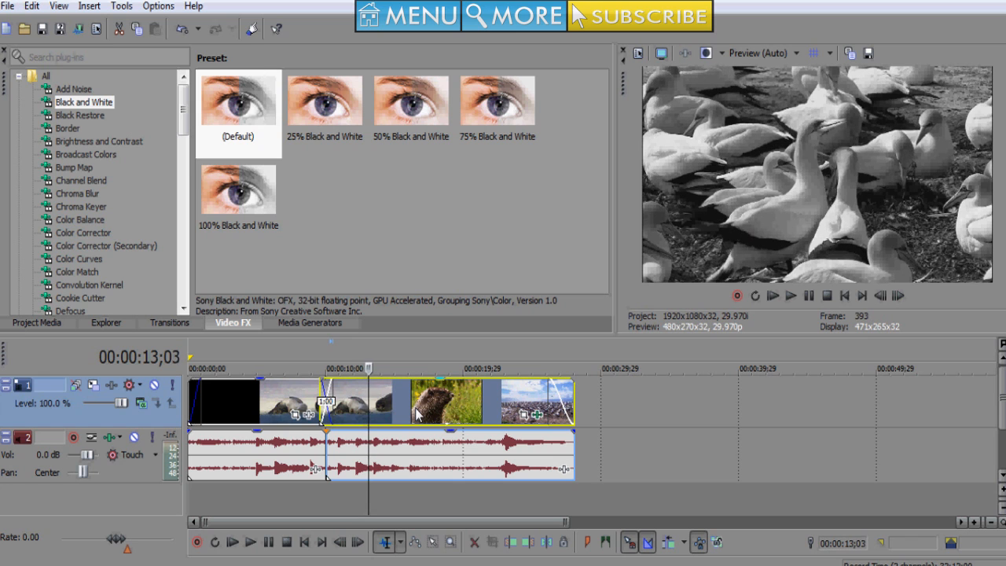
key(Right)
key(Right)
key(Right)
key(Right)
key(Right)
key(Right)
key(Right)
key(Right)
key(Right)
key(Right)
key(Right)
key(Right)
key(Right)
key(Right)
key(Right)
key(Right)
key(Right)
key(Right)
key(Right)
key(Right)
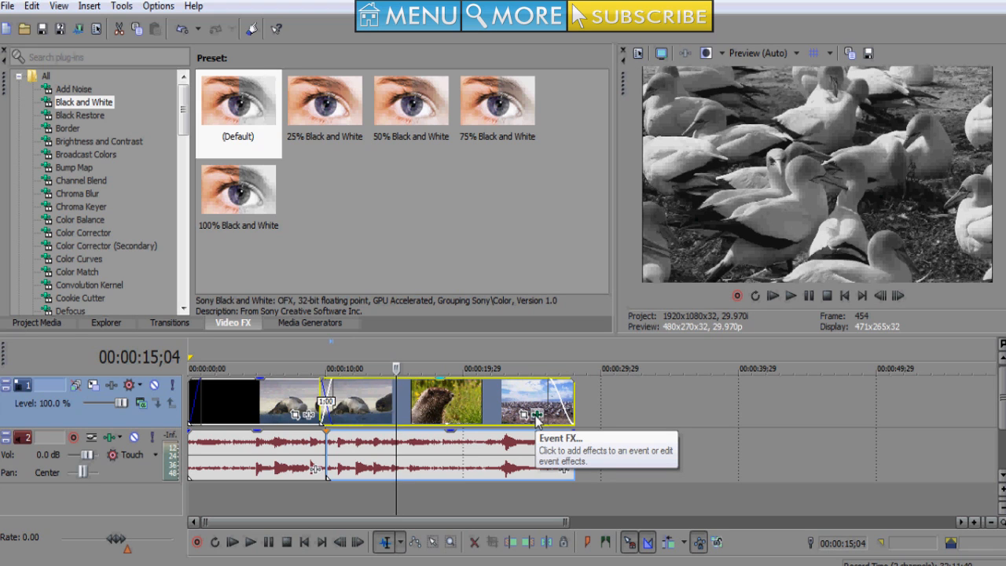
Open the second clip's video event effects and switch Black and White off and back on to compare the picture
right_click(473, 393)
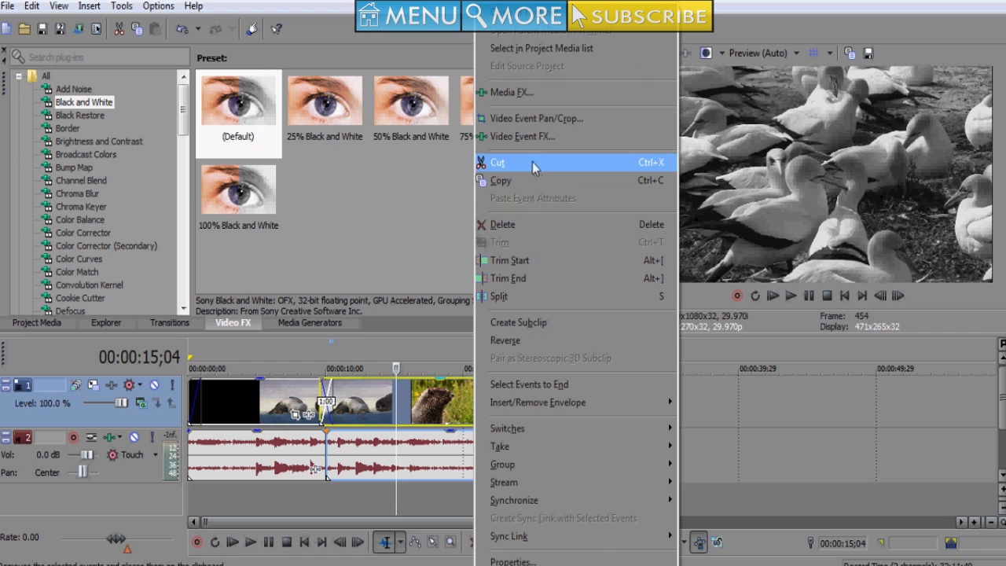
click(524, 137)
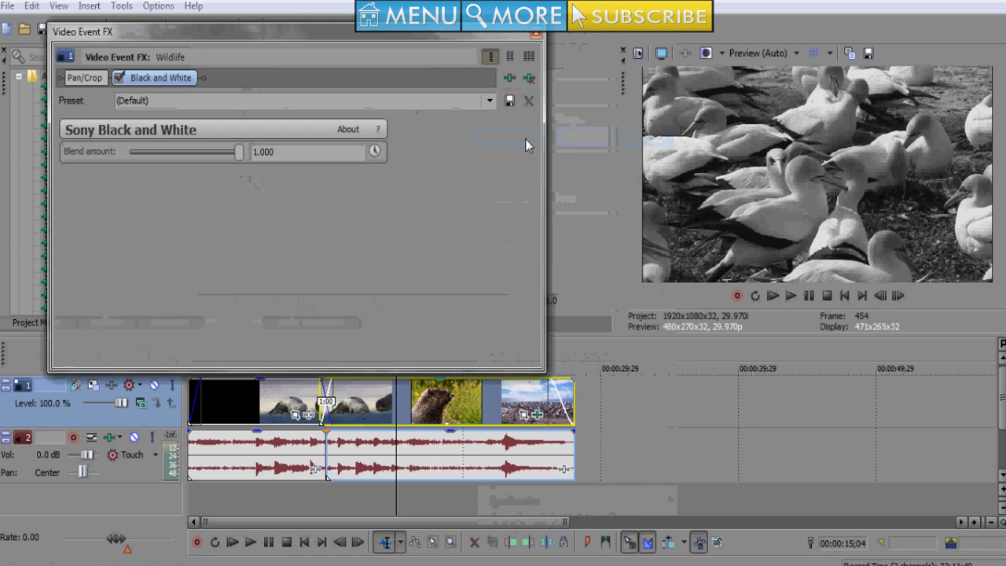
click(86, 77)
click(154, 79)
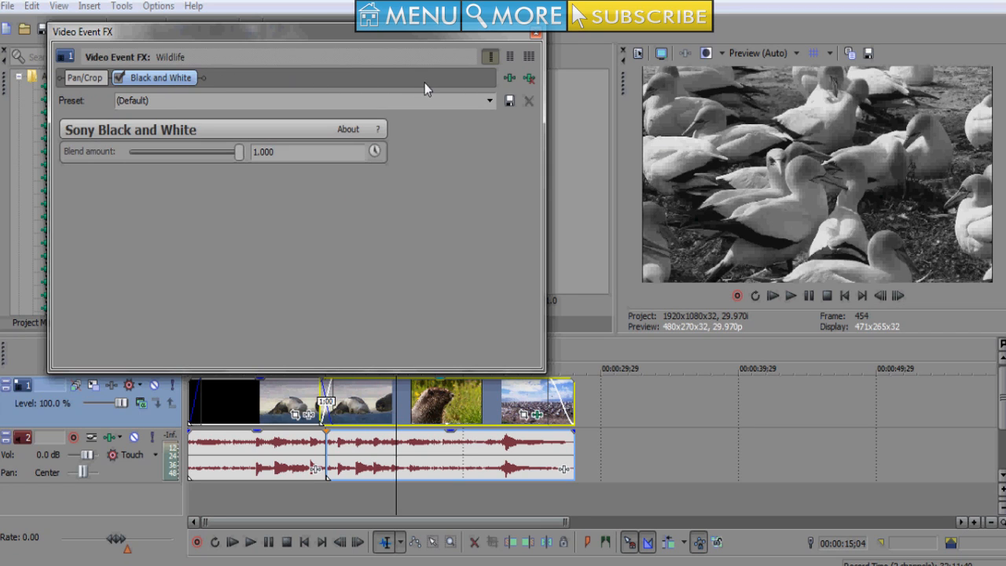
click(119, 79)
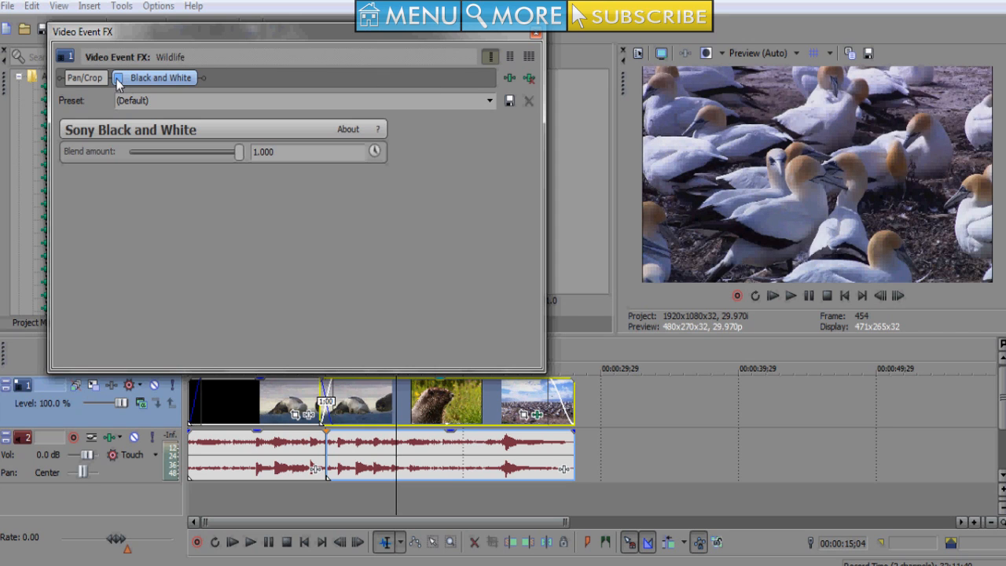
click(118, 78)
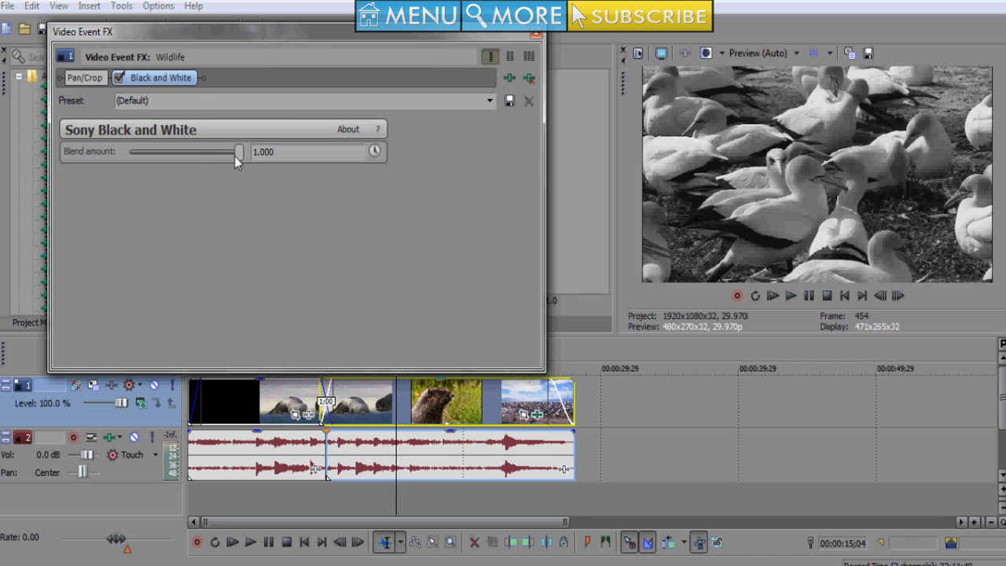
Try the 25% Black and White preset on the second clip, then remove the effect and close the settings
drag(234, 156, 356, 154)
click(488, 100)
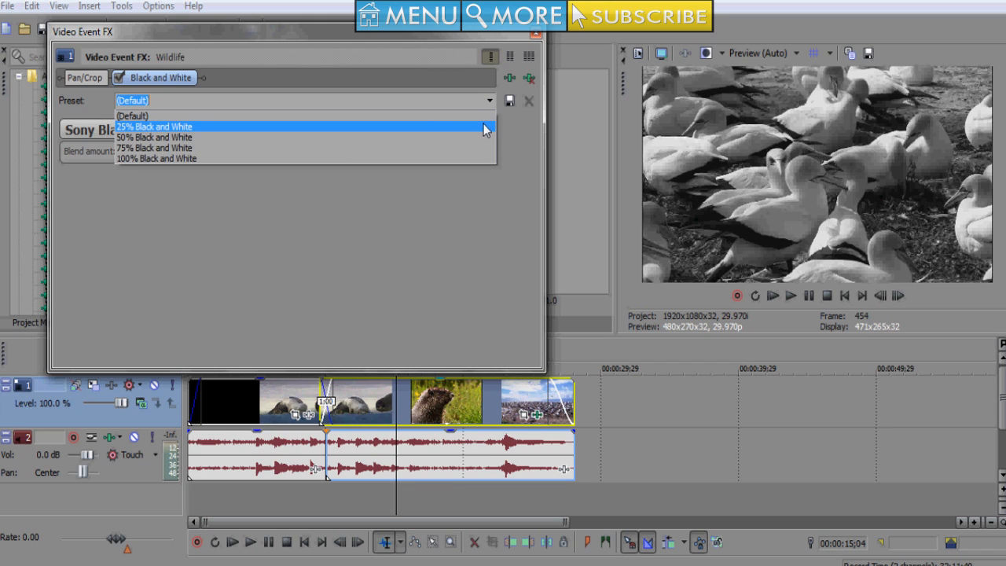
click(486, 127)
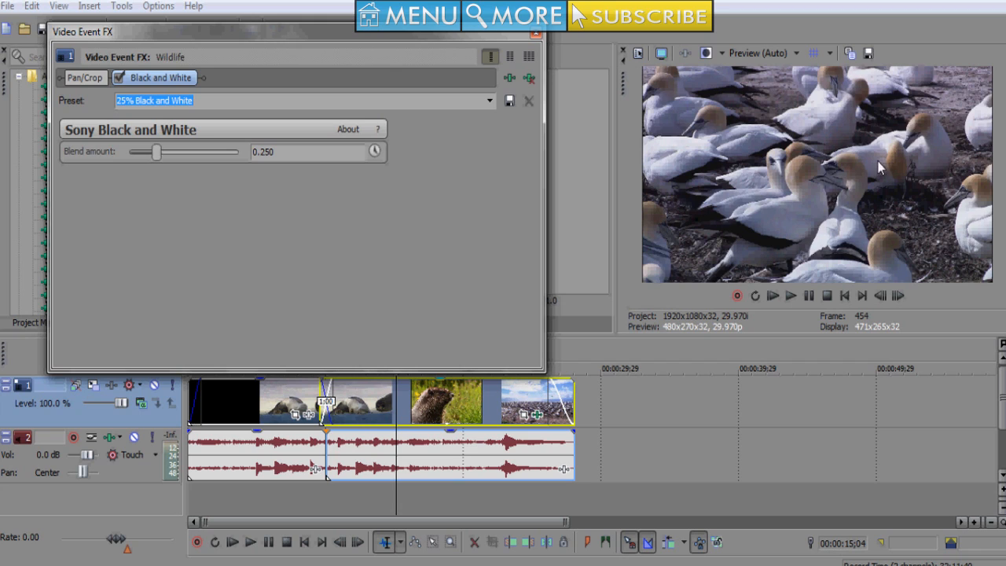
click(531, 81)
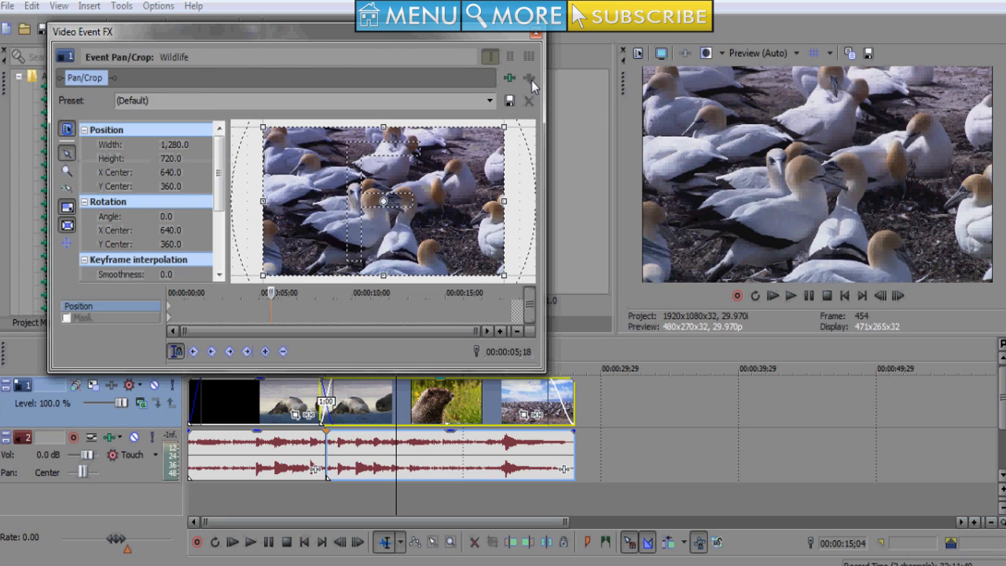
click(535, 35)
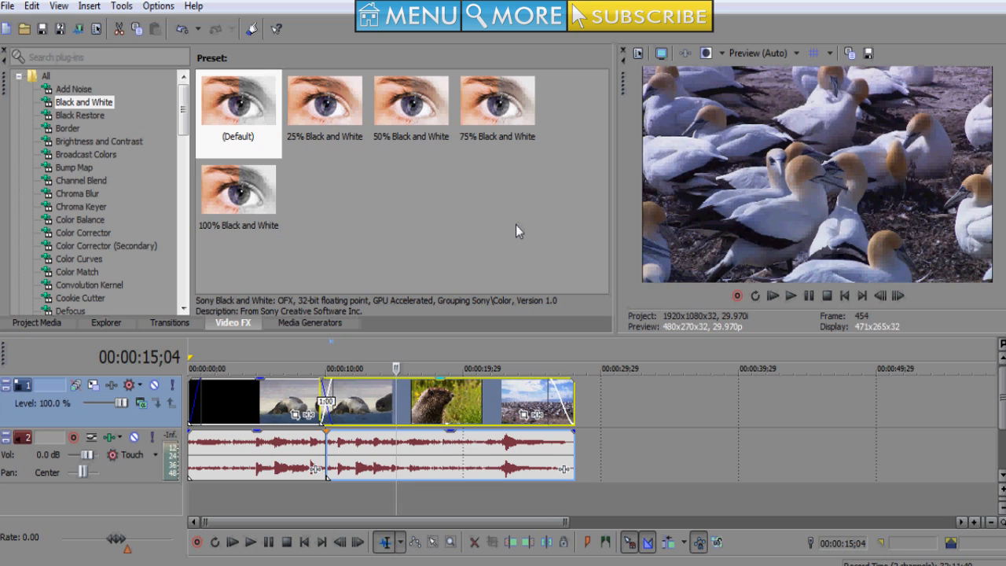
Insert a new video track above the existing clips and enlarge the timeline area
right_click(604, 408)
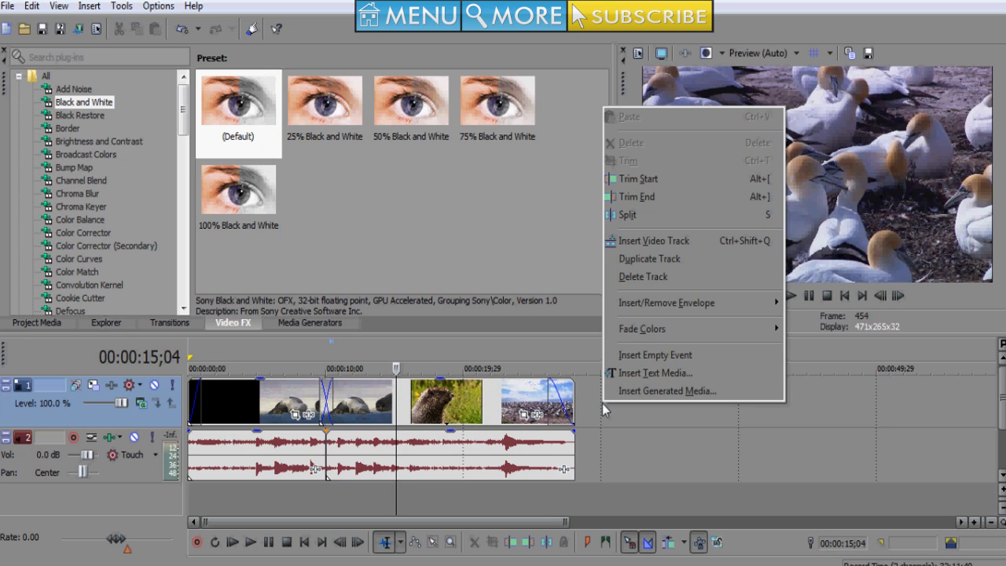
click(635, 240)
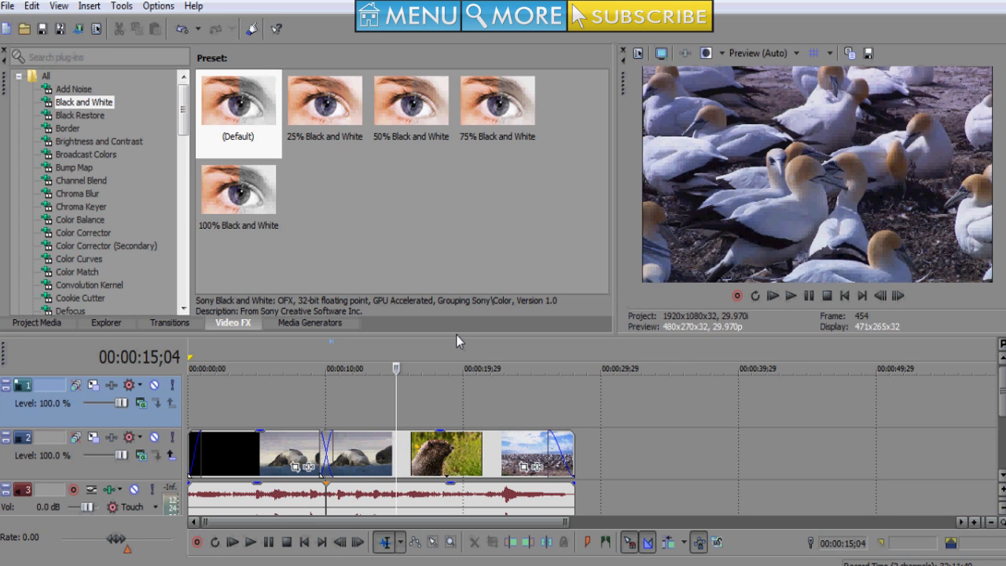
drag(455, 335, 469, 235)
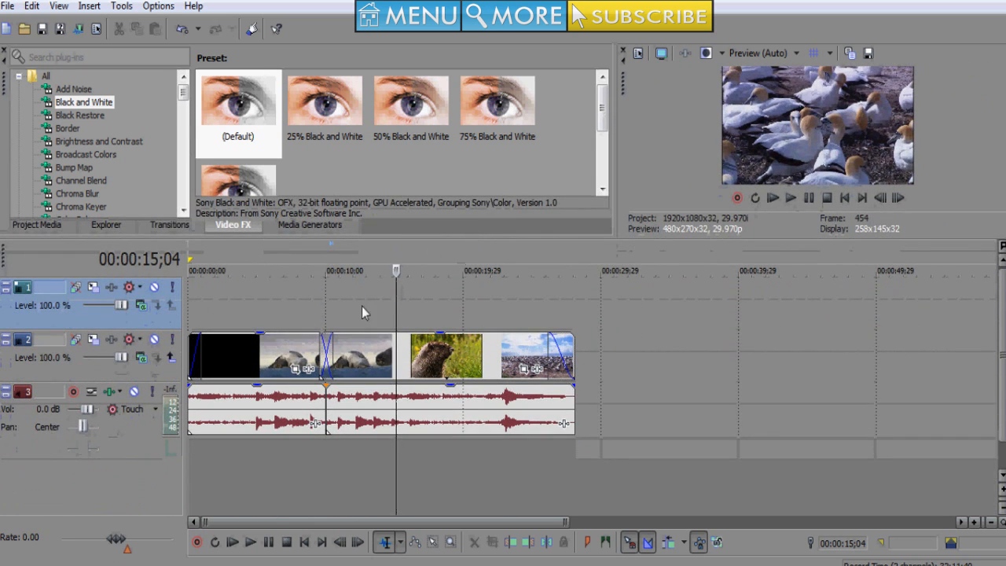
Insert text media on the new empty video track at 00:00:02;00
click(207, 306)
click(213, 306)
click(218, 304)
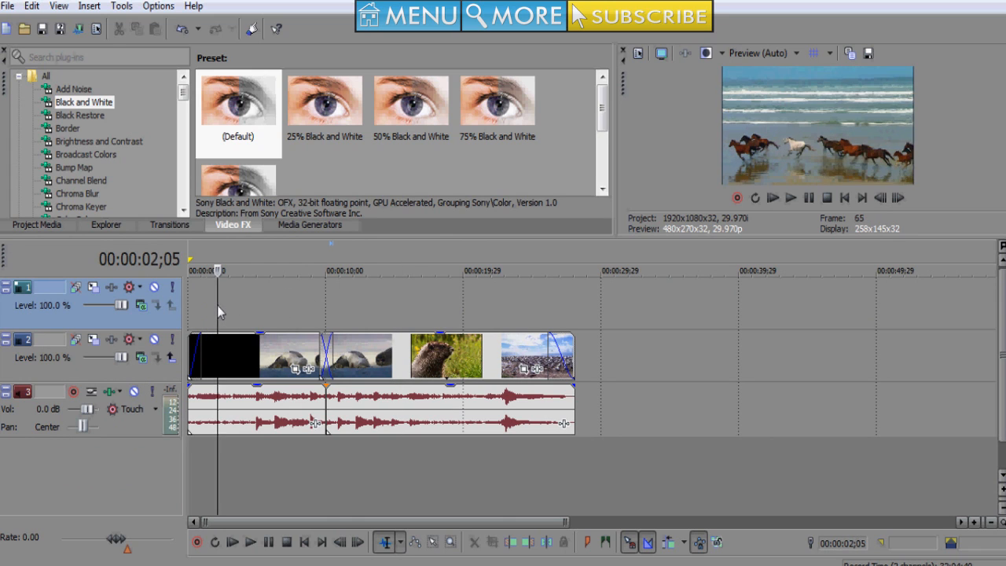
click(214, 304)
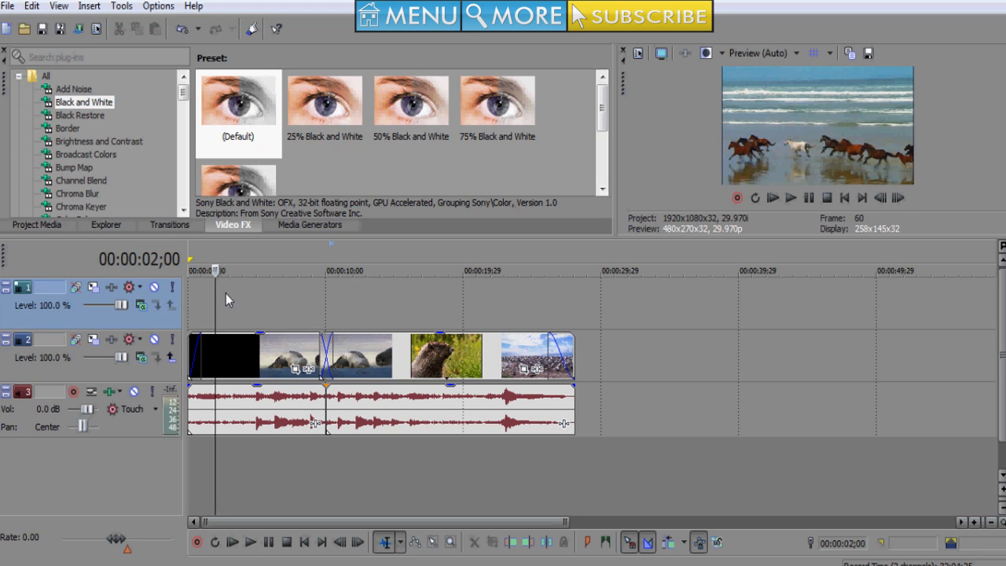
right_click(225, 293)
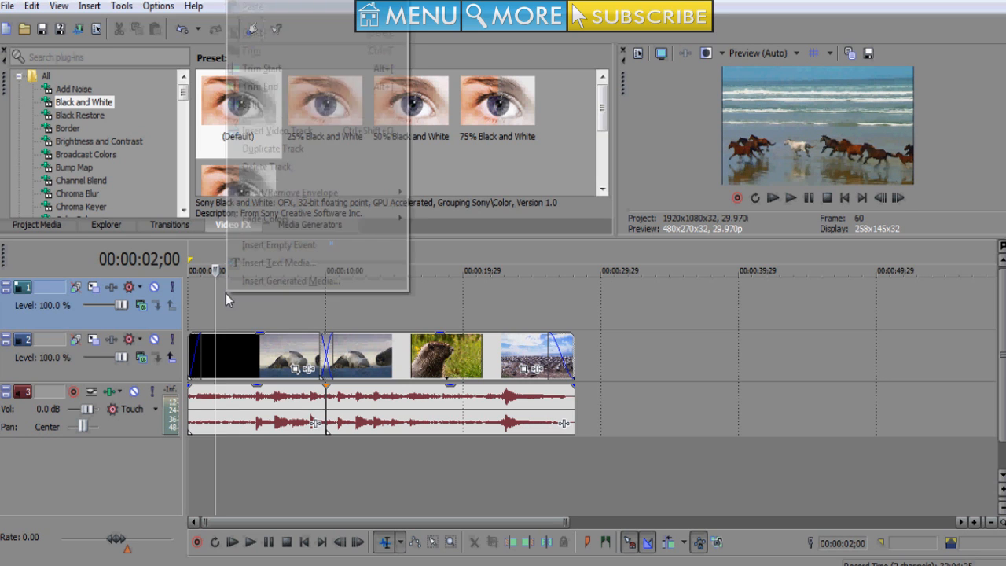
click(259, 266)
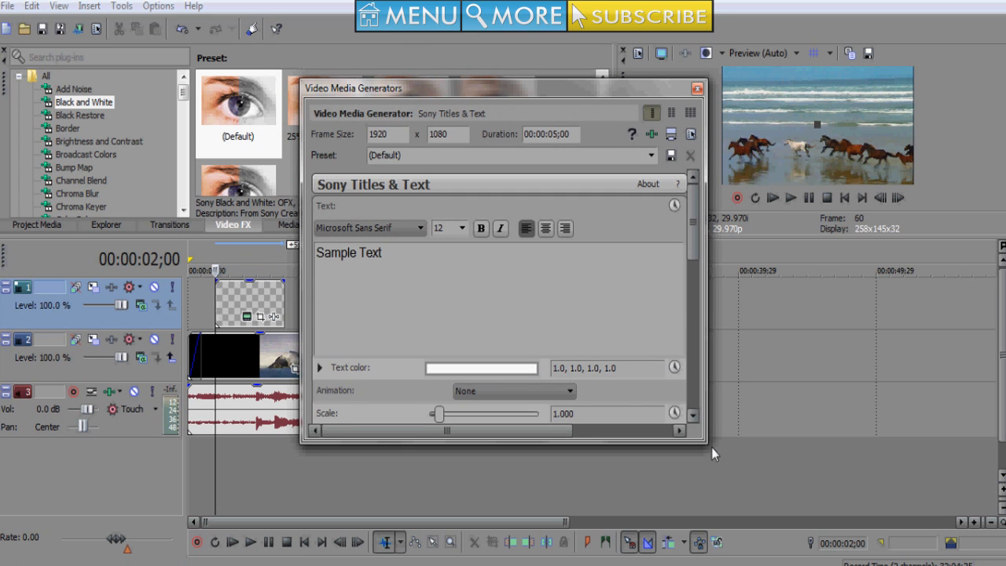
Enlarge the text generator window and replace the sample text with youtube.com/techytutorials
drag(705, 444, 731, 507)
mouse_move(724, 378)
mouse_down()
mouse_move(725, 462)
mouse_move(723, 370)
mouse_up()
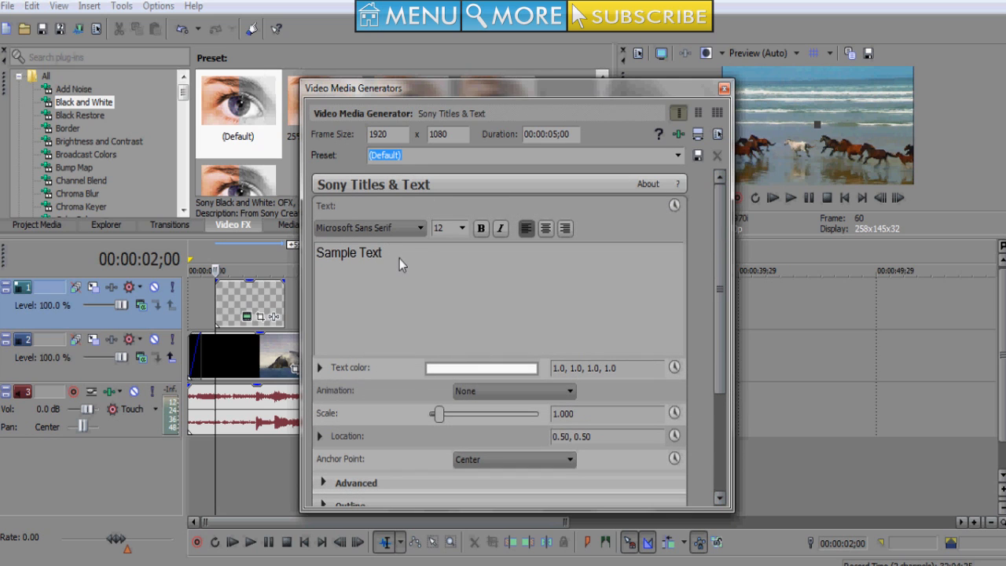
drag(399, 258, 340, 254)
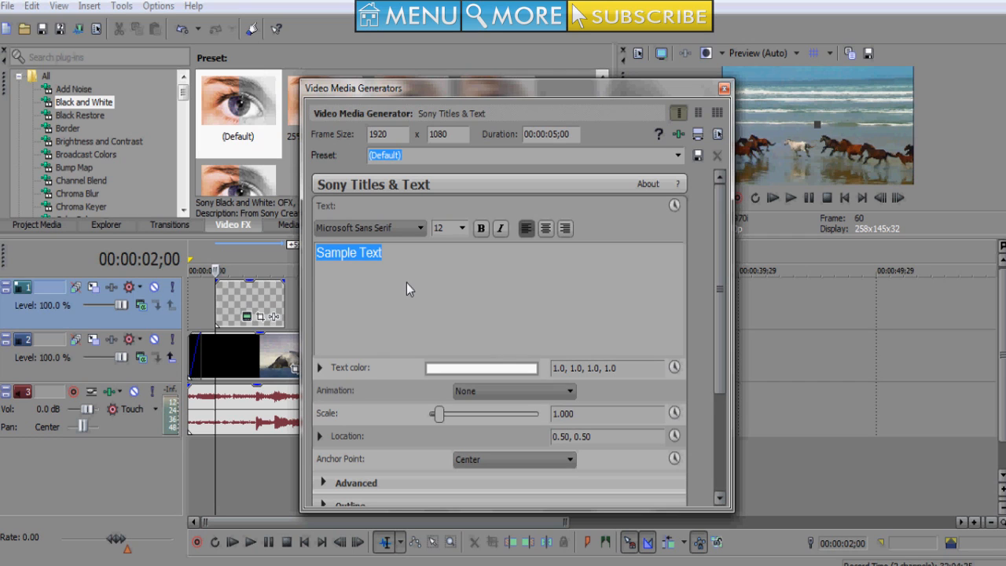
text(youtubec)
key(BackSpace)
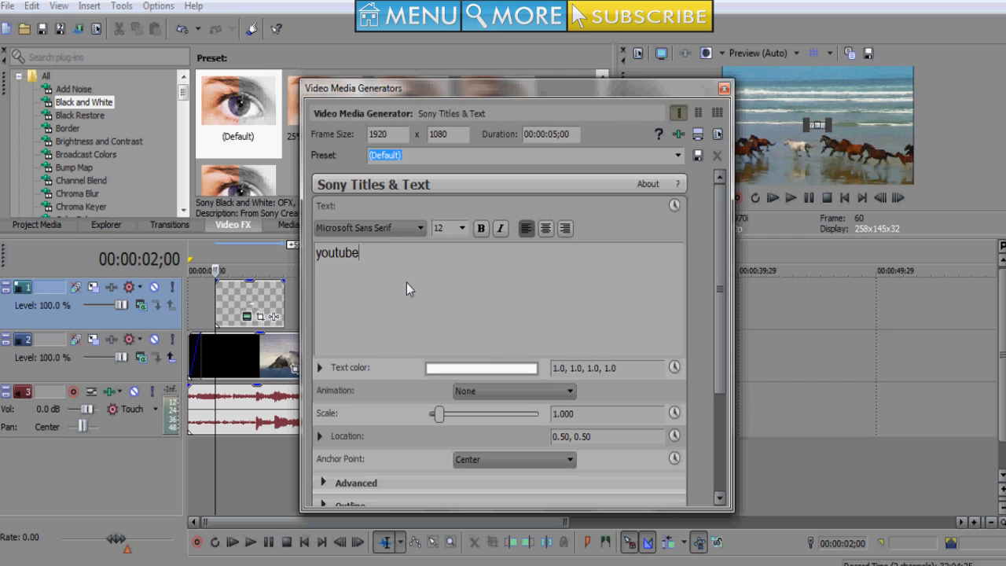
text(.com/)
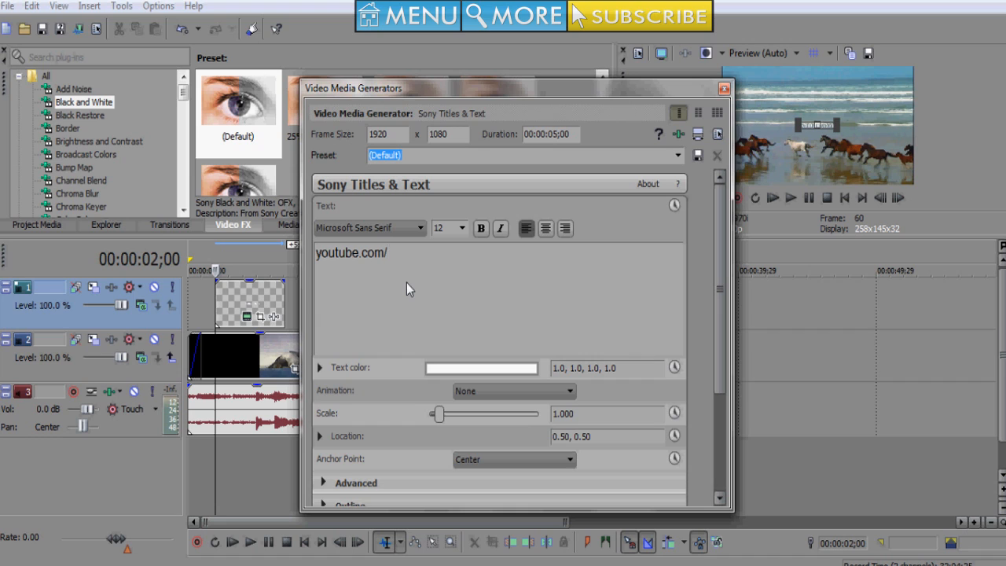
text(techytutori)
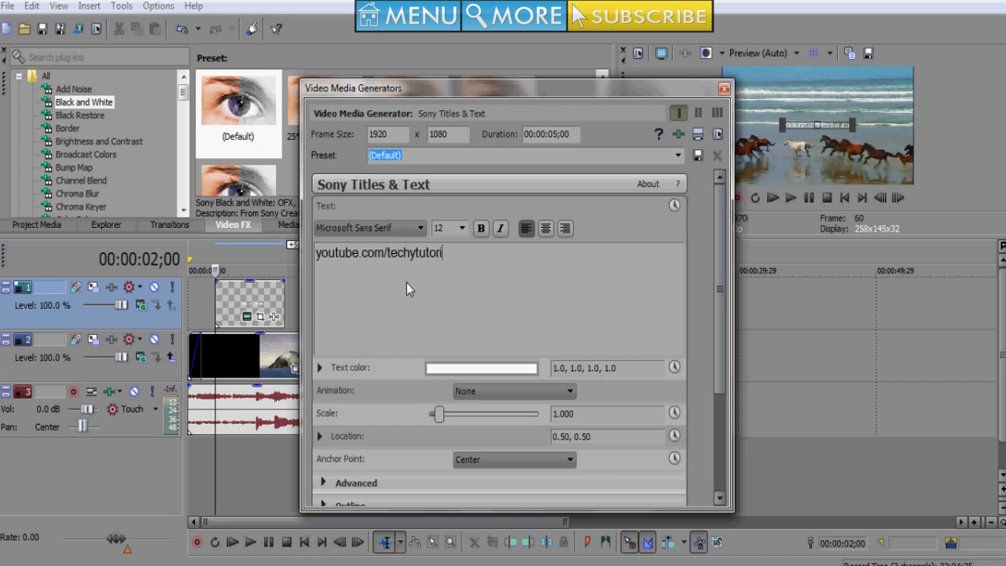
text(als)
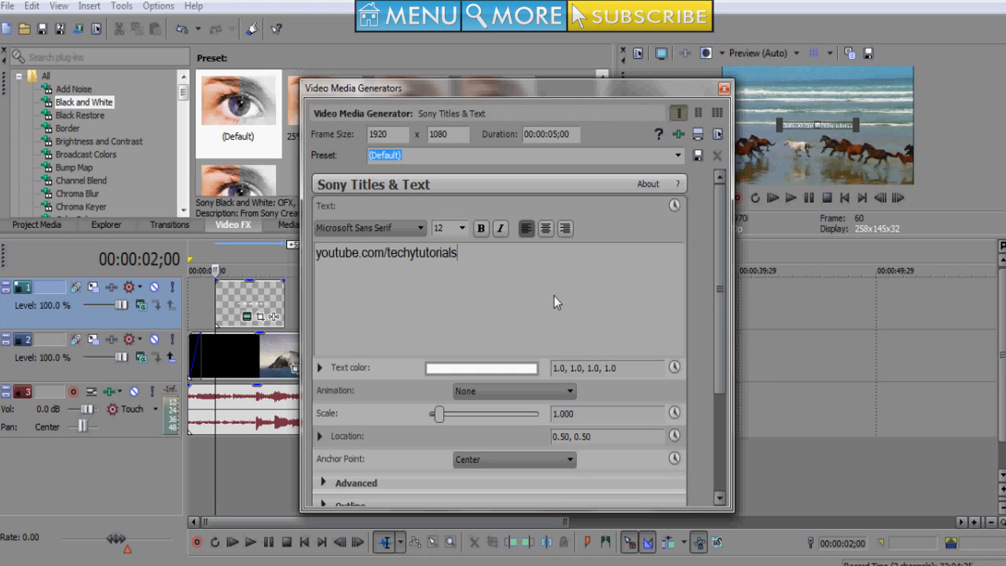
Replace the whole title text with Hello World!
drag(459, 253, 292, 271)
text(Hel)
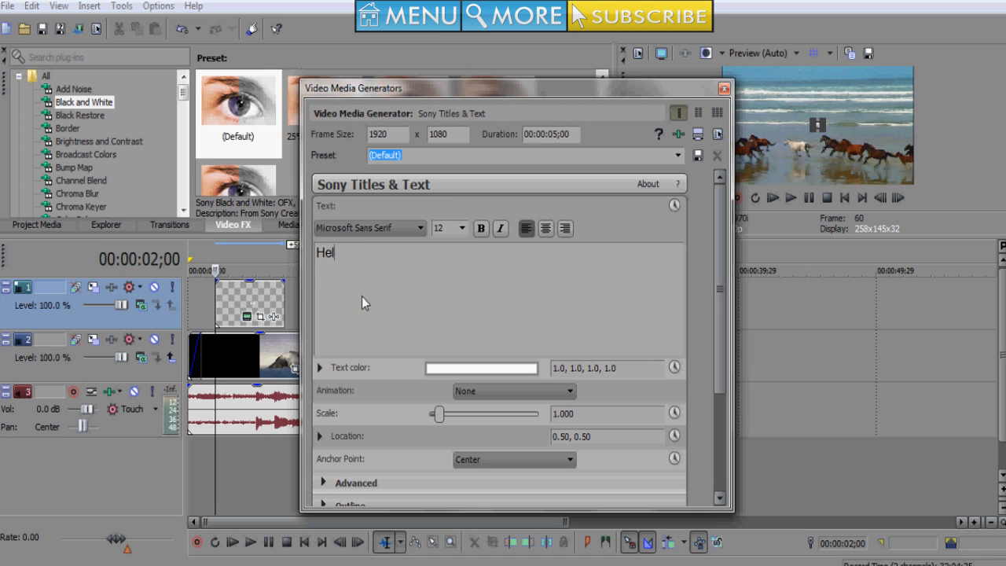
text(lo World!)
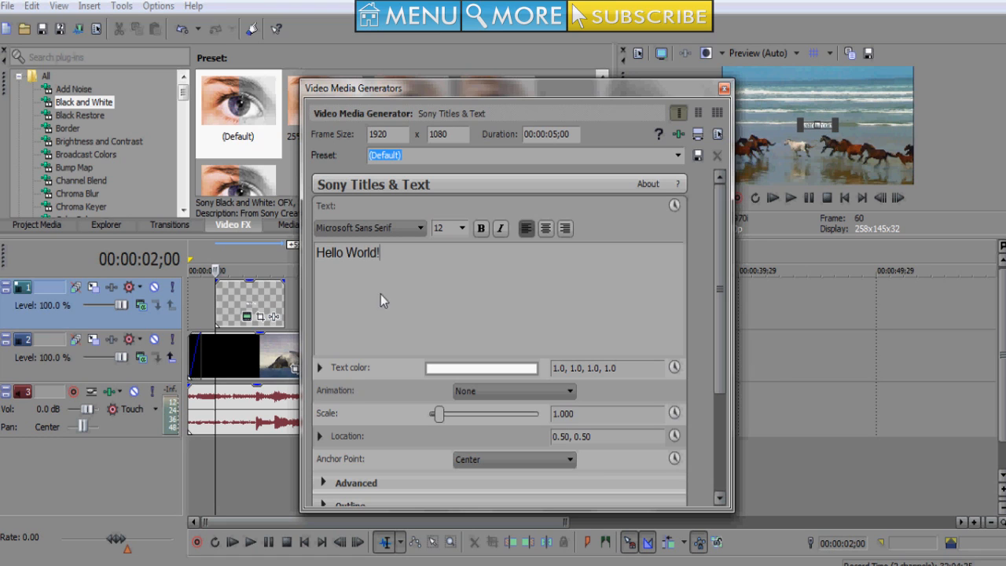
Try font size 18 on the whole Hello World! text, then set it to 22
click(461, 228)
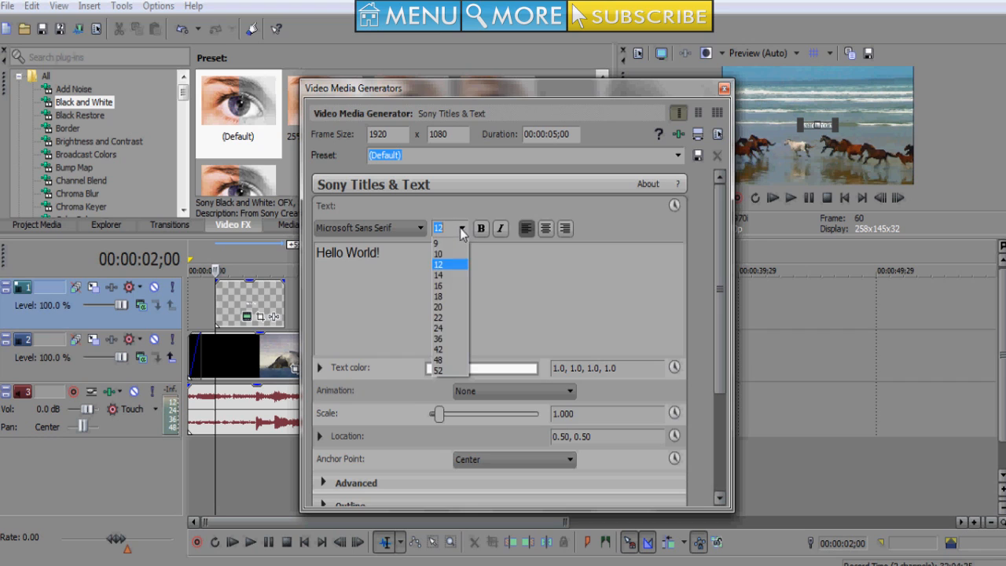
click(457, 301)
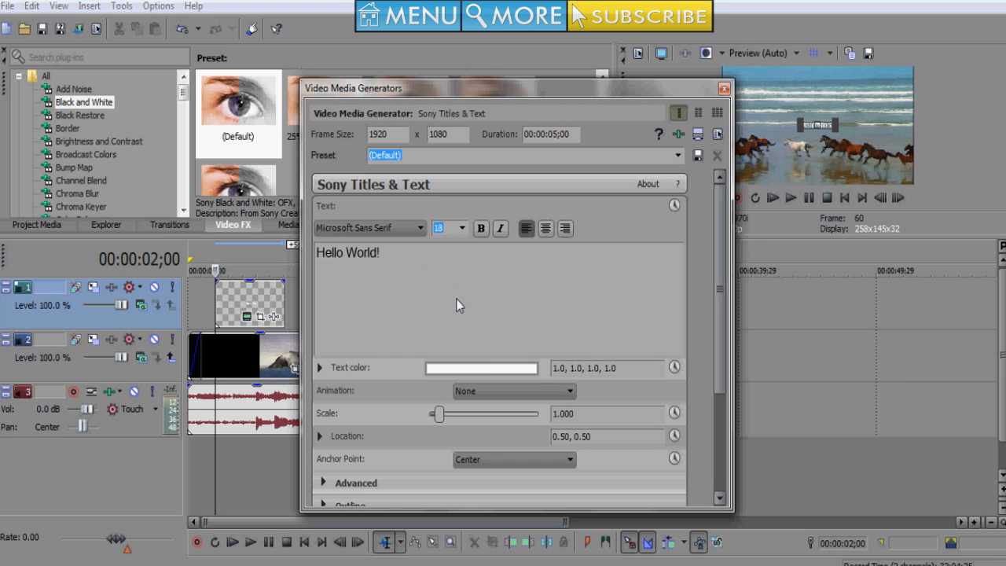
drag(412, 270, 289, 252)
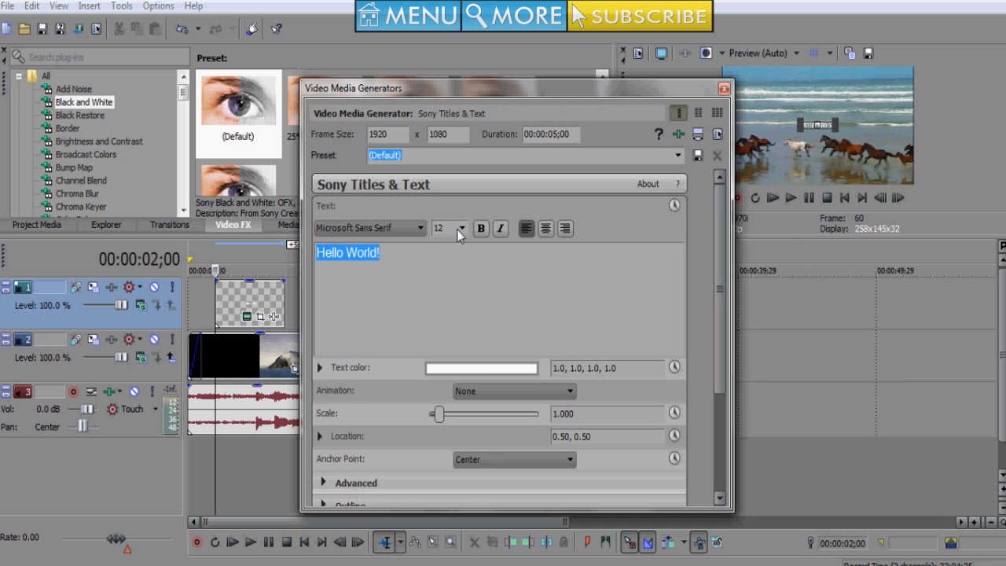
click(374, 251)
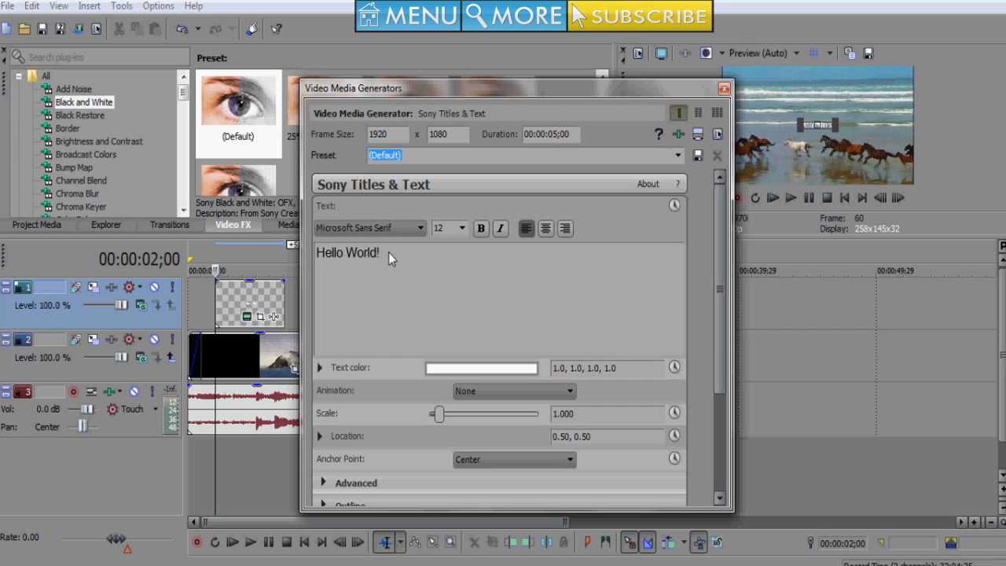
drag(388, 253, 284, 247)
click(462, 227)
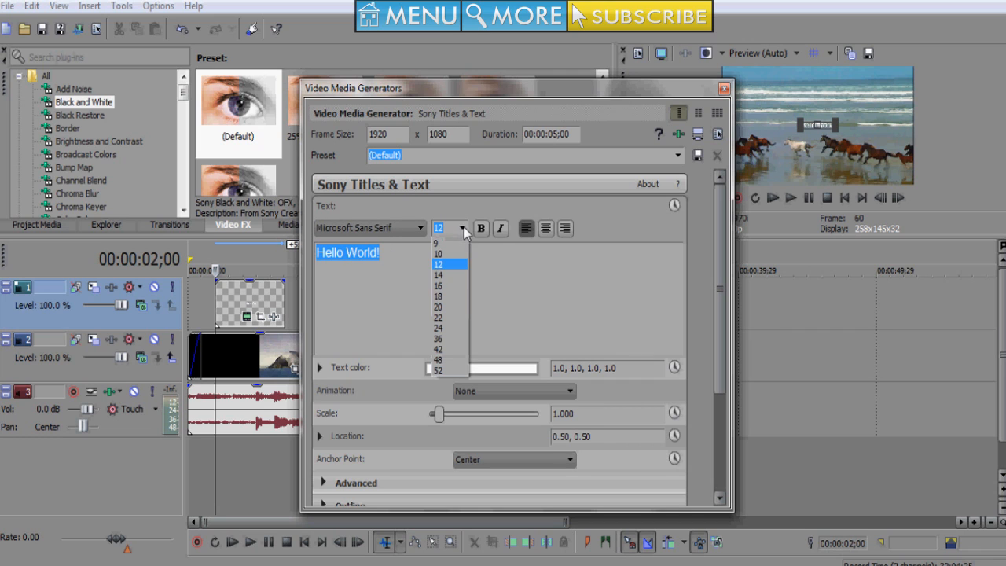
click(458, 296)
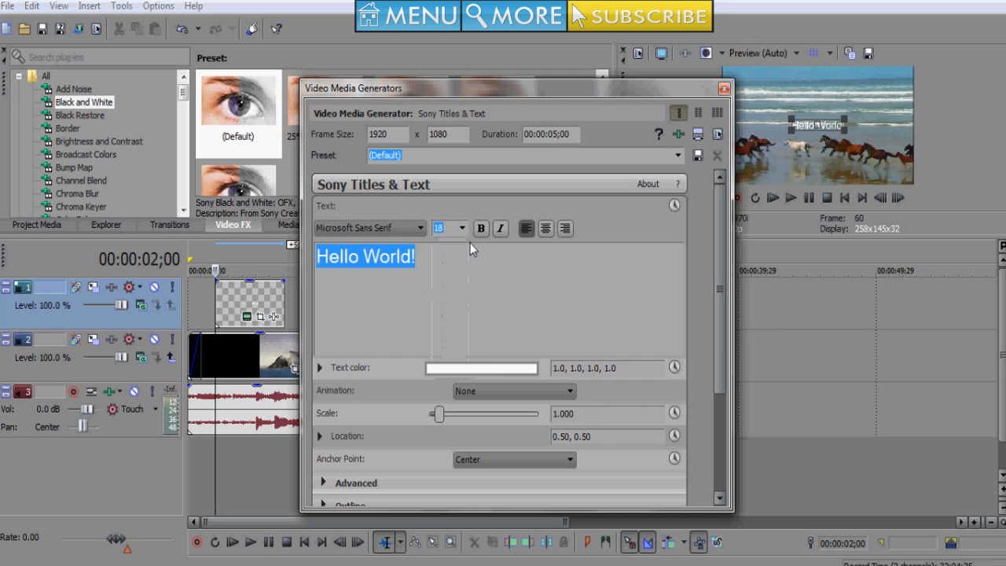
click(462, 228)
click(457, 318)
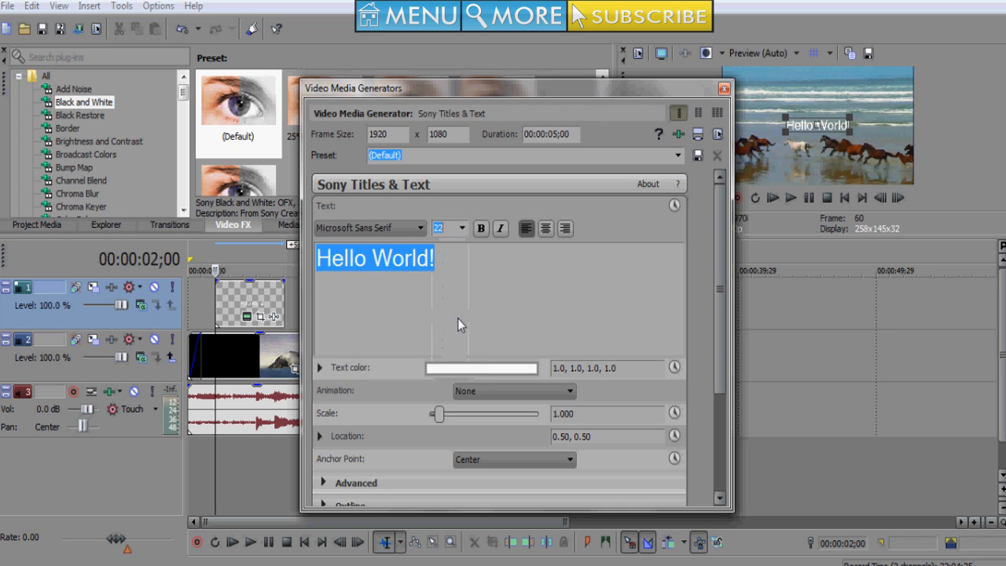
Enlarge the video preview beside the text settings and place the title near the picture's centre, at about location 0.51, 0.53
drag(368, 89, 126, 31)
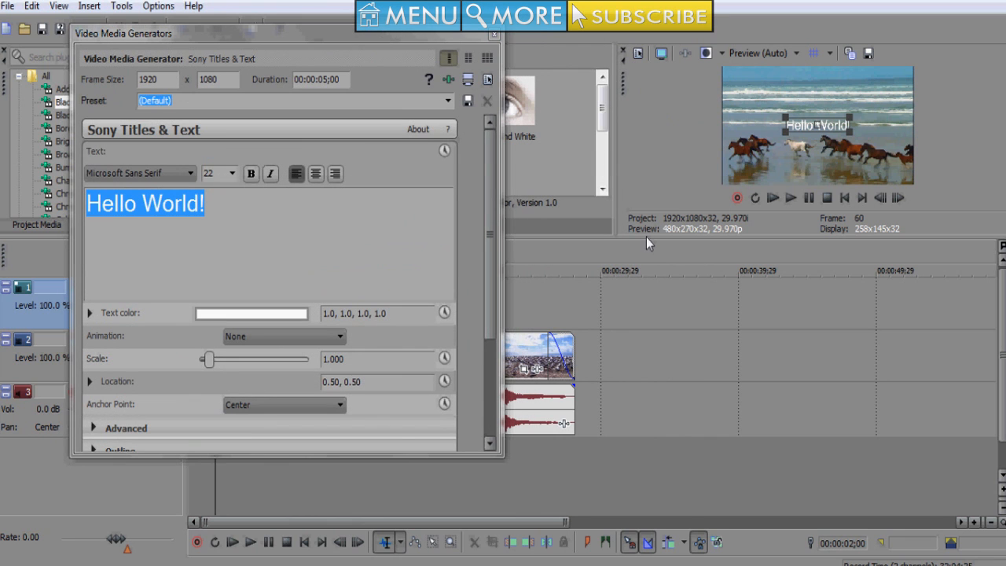
drag(646, 237, 643, 311)
click(264, 242)
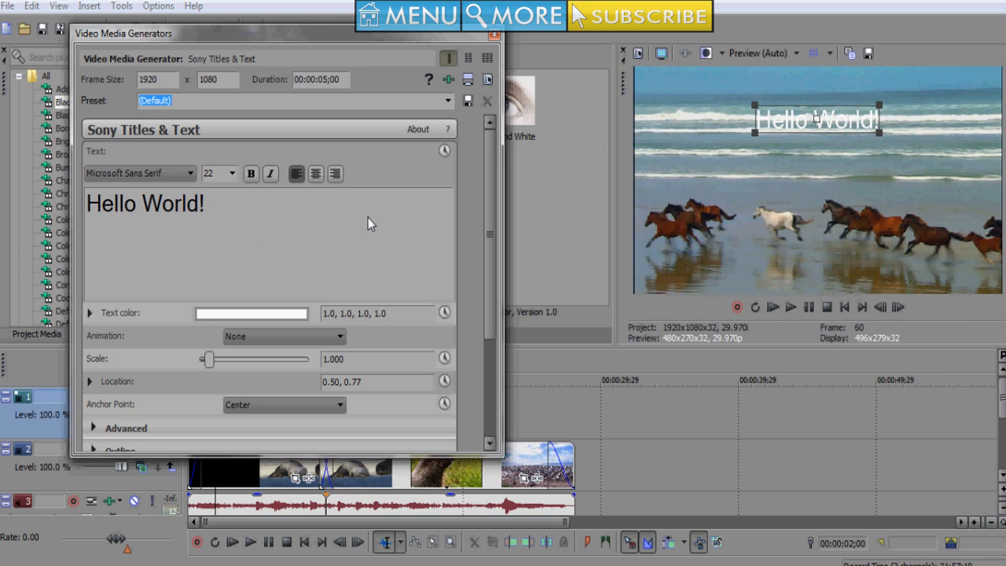
drag(766, 121, 772, 179)
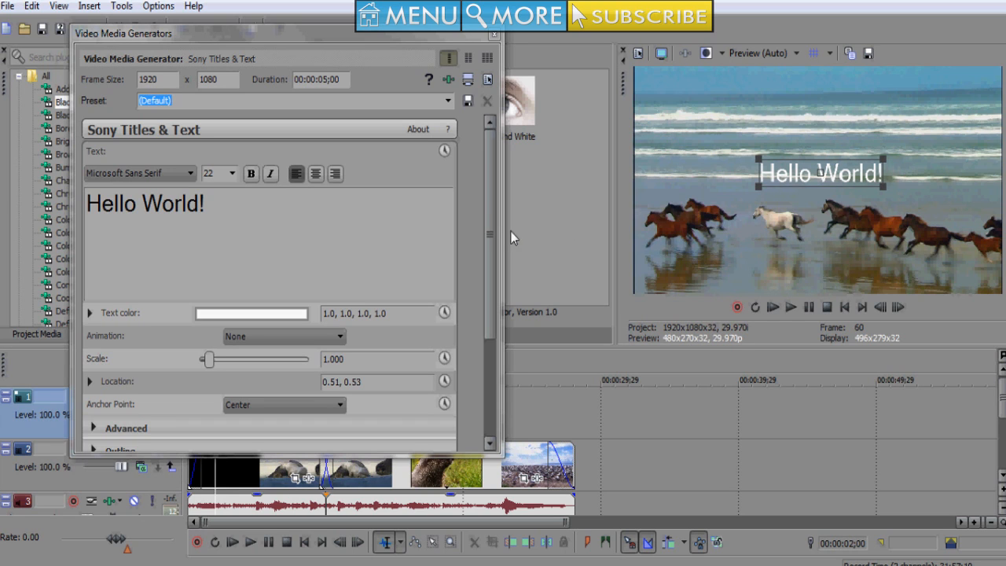
Change the title's text color to light pink, 1.0, 0.52, 0.94, 1.0
drag(487, 217, 487, 309)
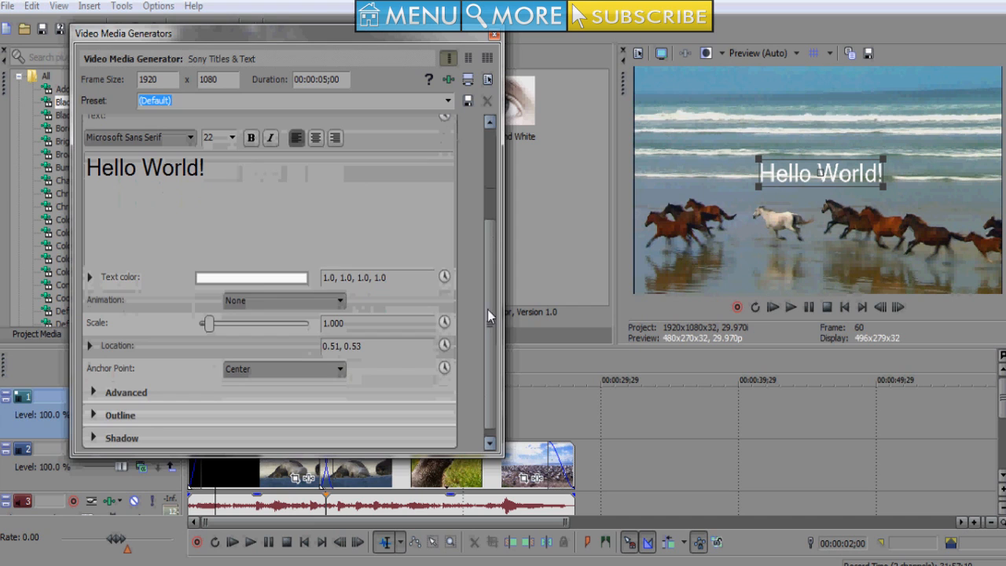
click(259, 281)
click(204, 326)
click(68, 354)
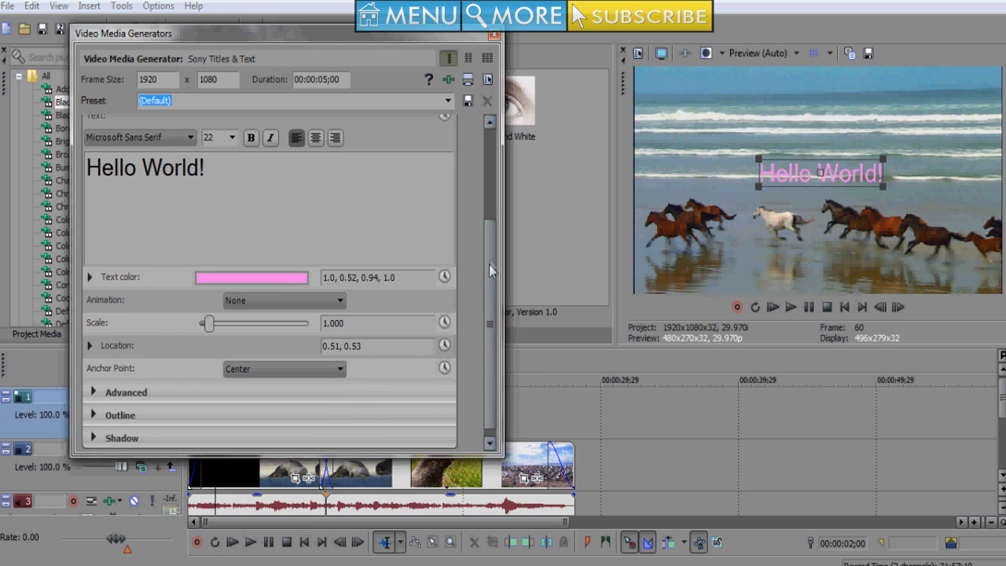
Expand the advanced and shadow settings, enable the title's shadow and reduce its offsets to about X 0.048 and Y 0.061
click(126, 390)
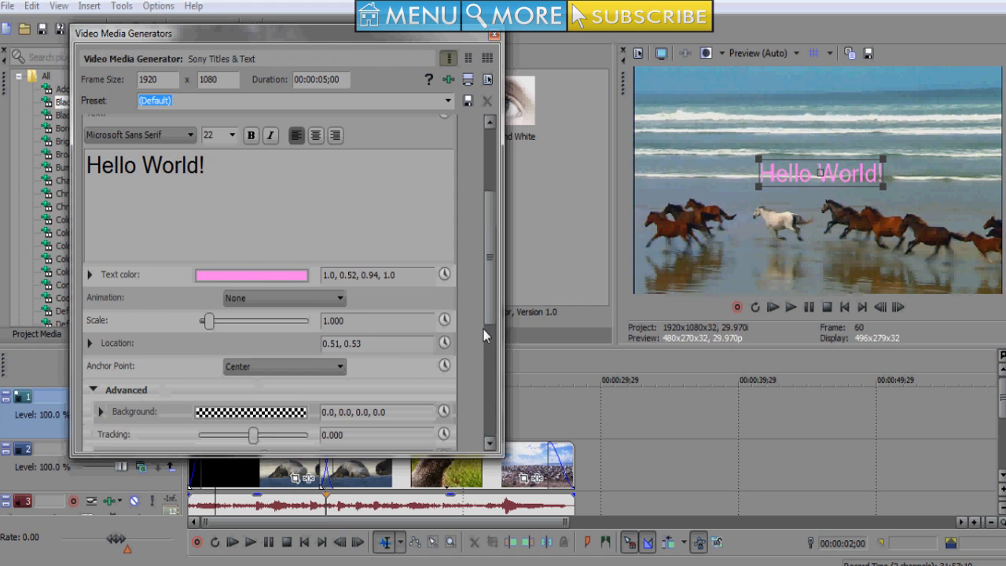
drag(483, 329, 481, 414)
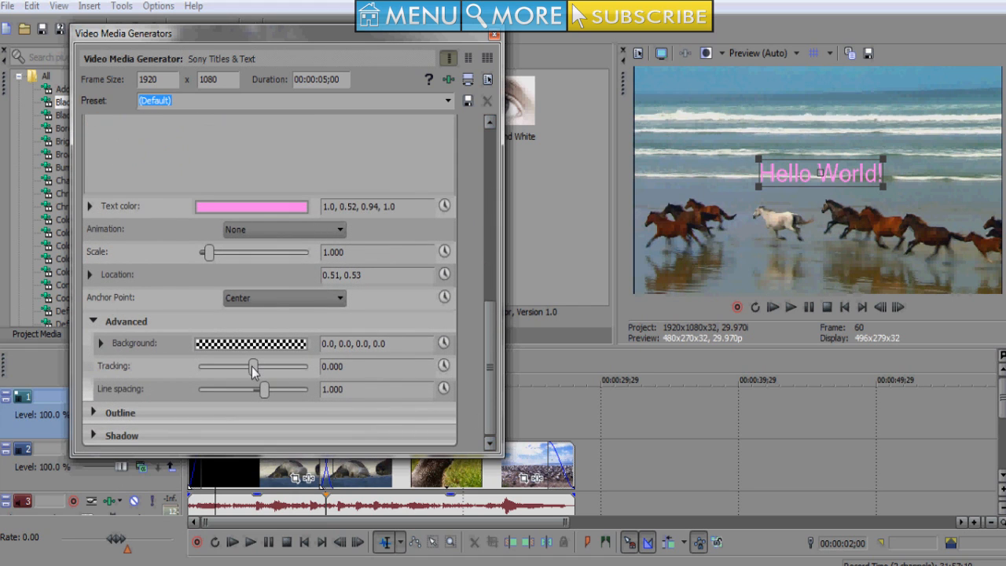
mouse_move(488, 327)
mouse_down()
mouse_move(488, 286)
mouse_move(485, 334)
mouse_up()
click(104, 439)
scroll(488, 344, down, 1)
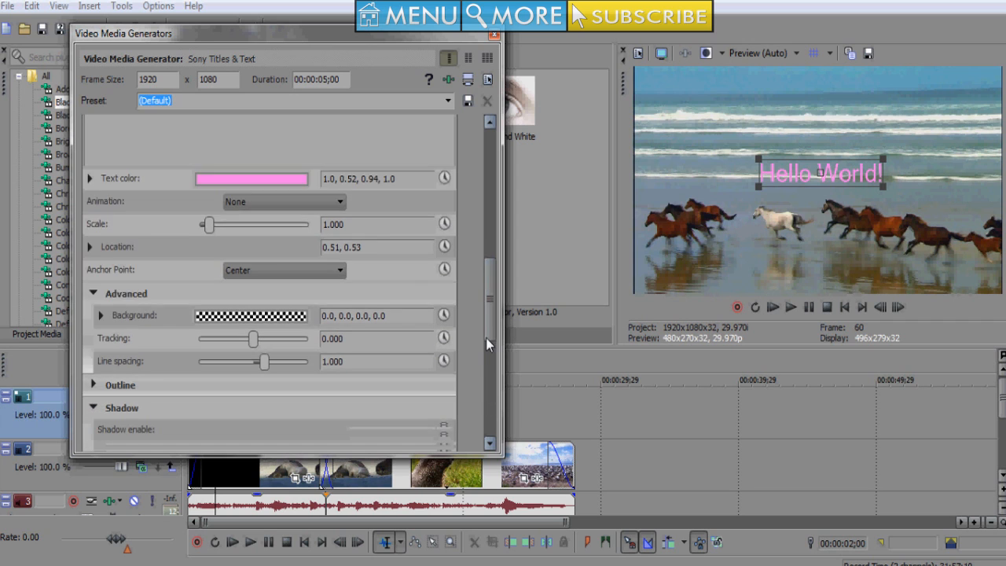
scroll(487, 343, down, 3)
click(355, 343)
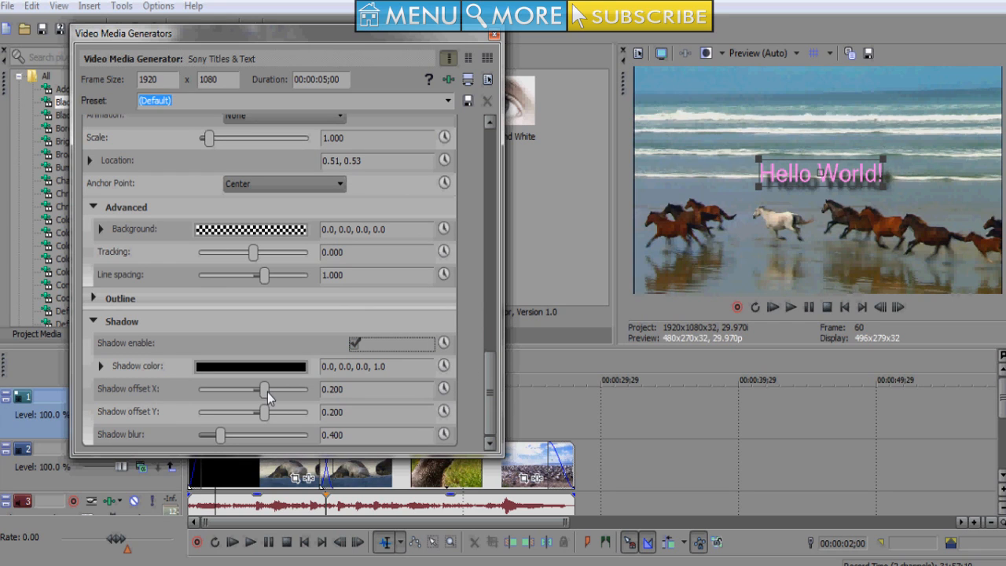
mouse_move(267, 399)
mouse_down()
mouse_move(258, 391)
mouse_move(257, 411)
mouse_up()
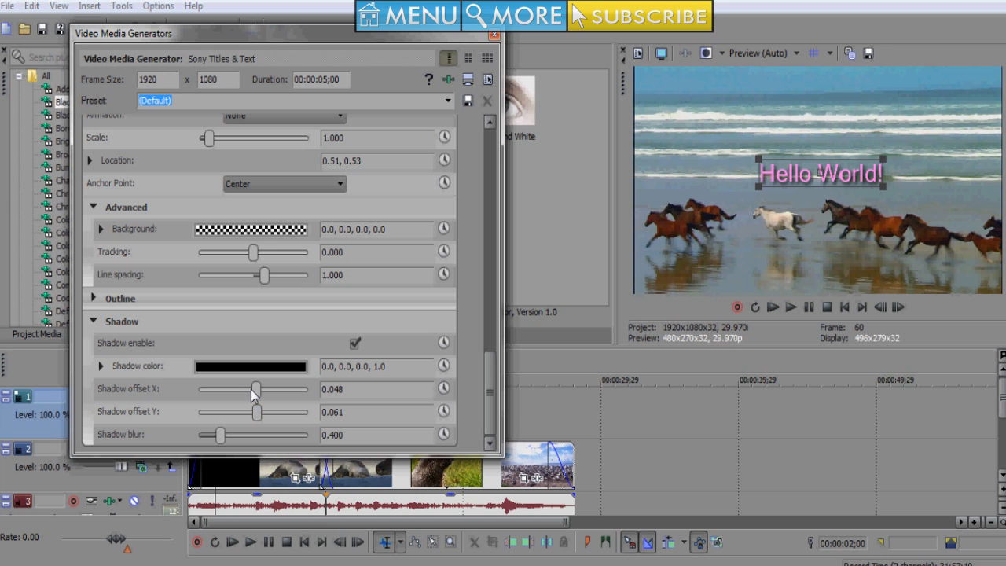
Change the font of the whole Hello World! text to a different typeface and close the text settings
drag(490, 404, 493, 165)
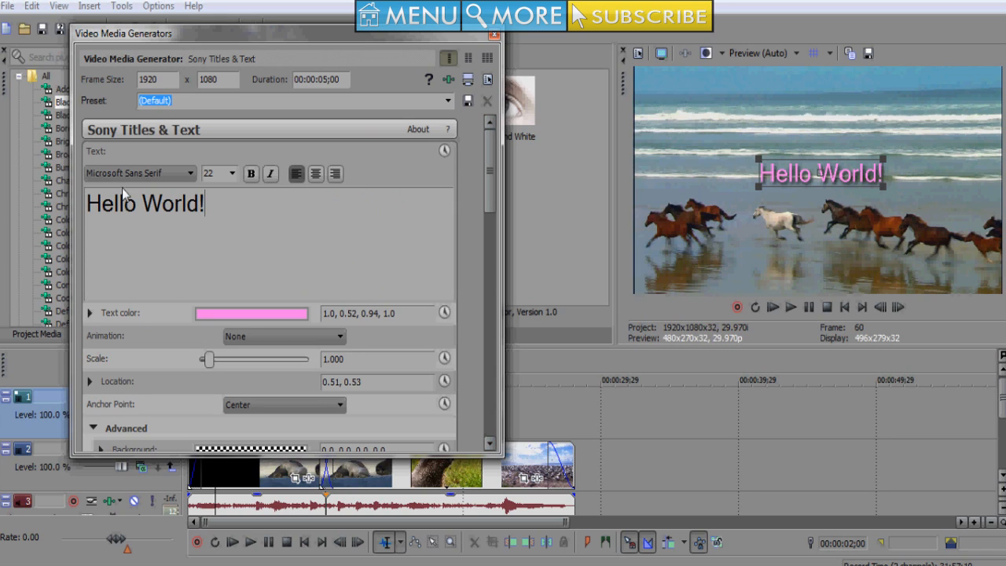
drag(206, 207, 79, 203)
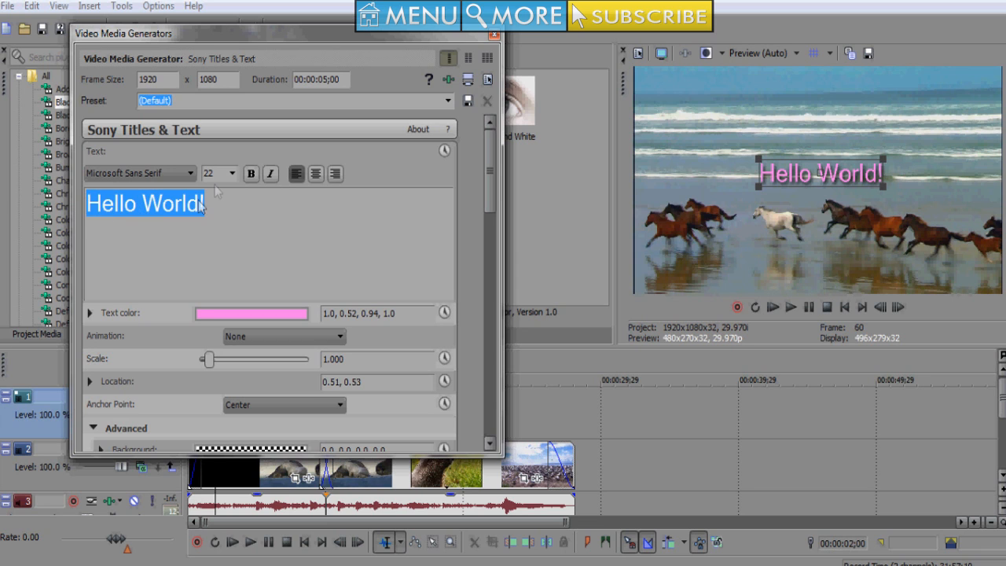
click(189, 173)
scroll(133, 298, up, 2)
click(114, 236)
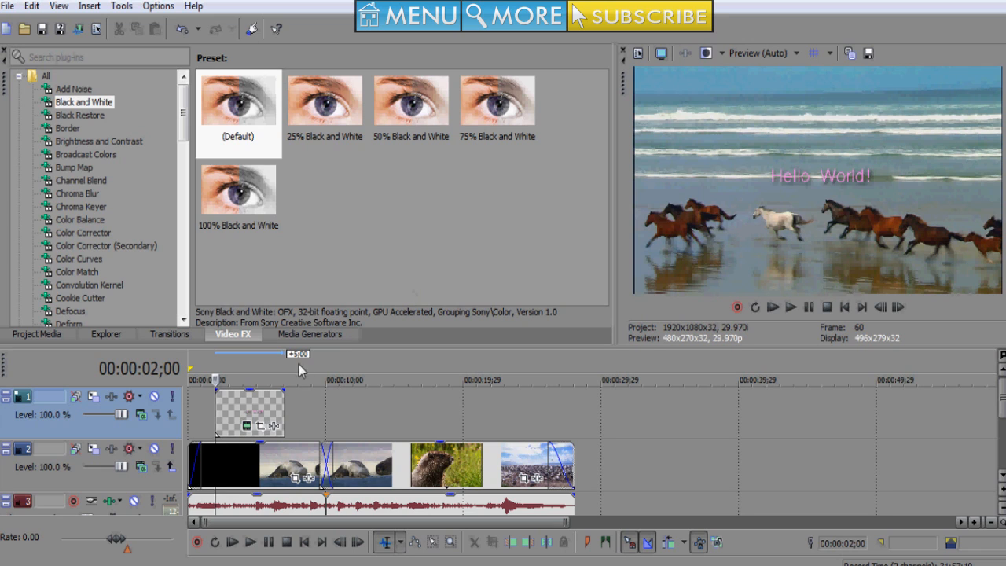
Move the title event later along its track, then back so that it starts at about one second
drag(264, 412, 344, 414)
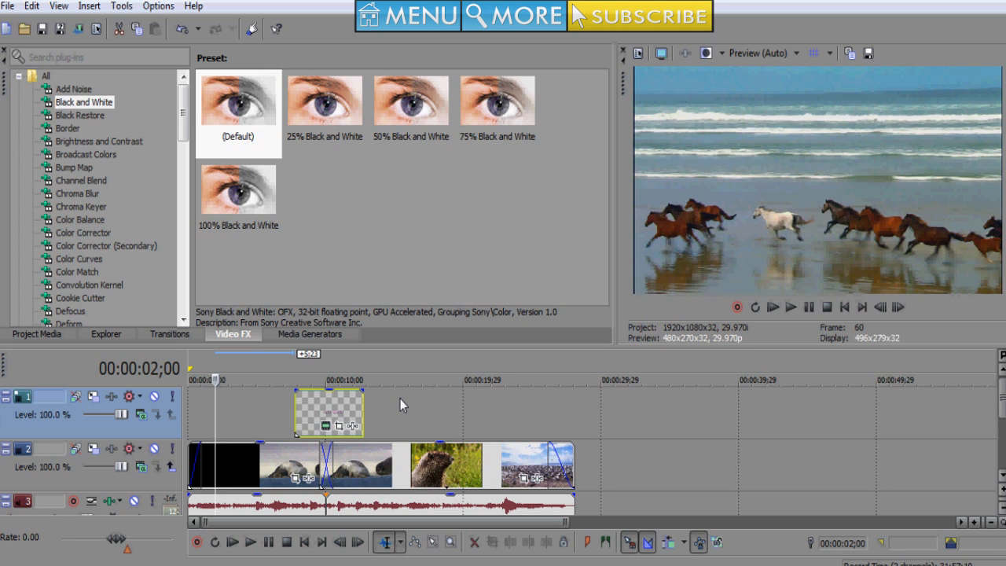
drag(338, 405, 246, 404)
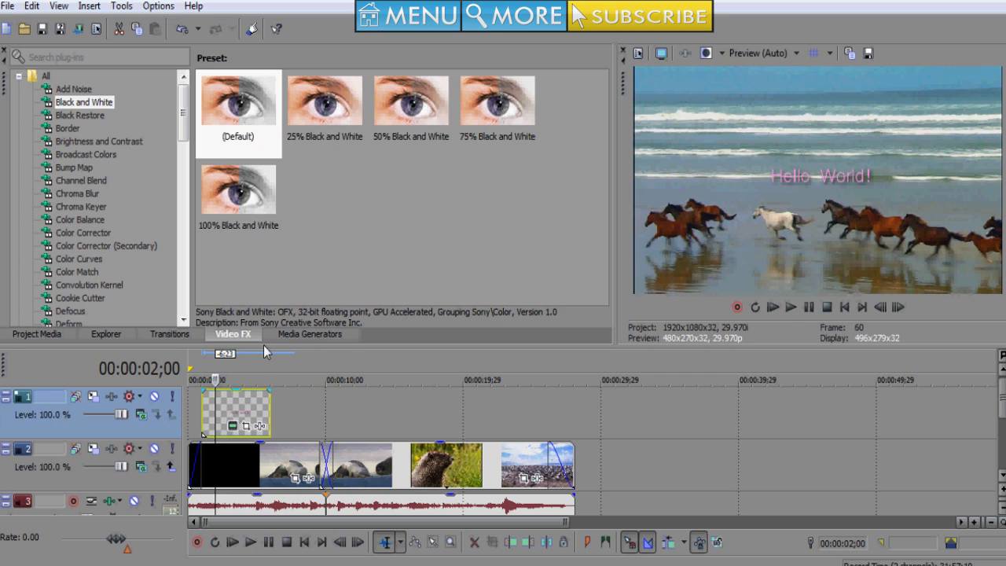
Move the title track below the video clip track to compare the preview, then move it back above
drag(266, 346, 271, 181)
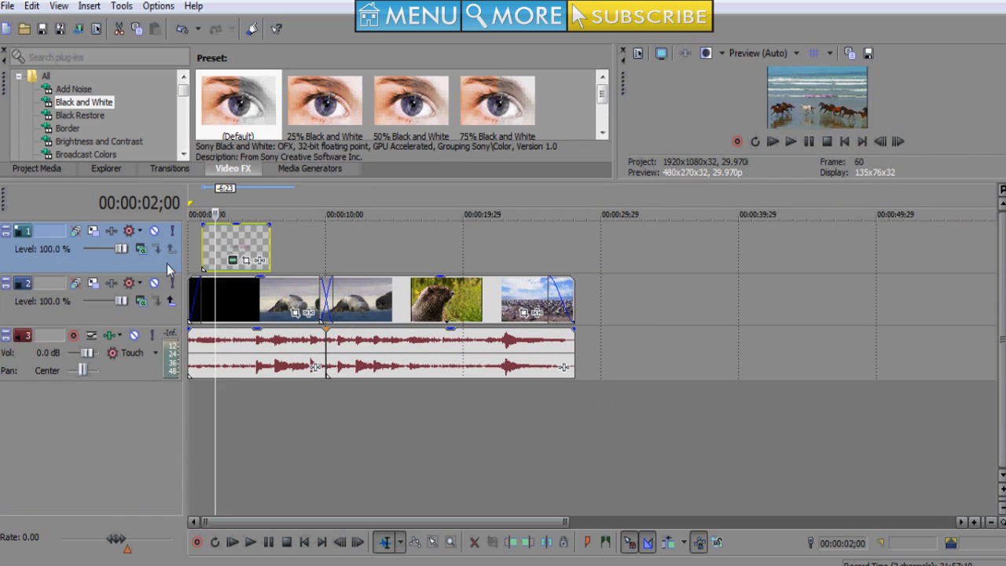
drag(166, 263, 166, 318)
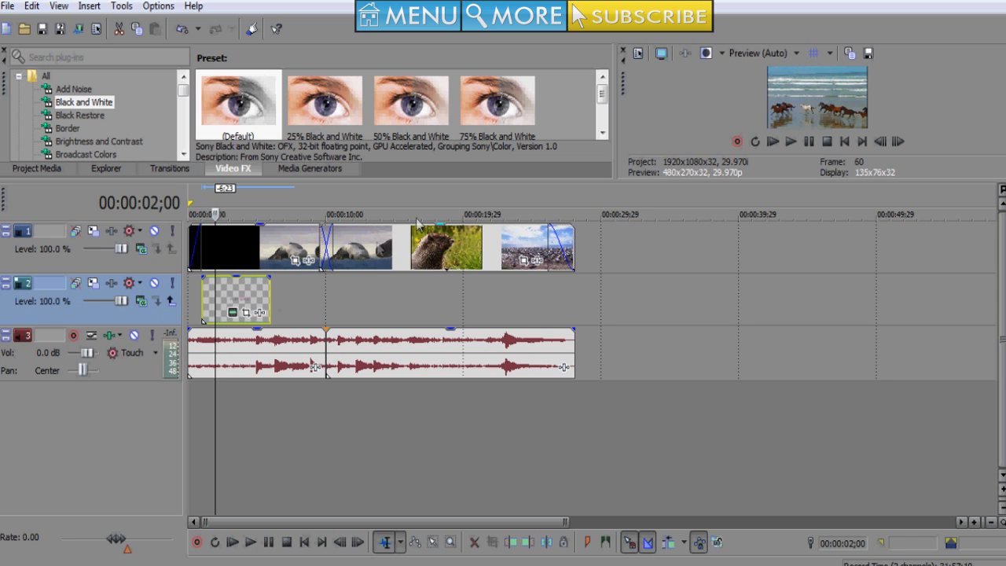
drag(394, 181, 394, 389)
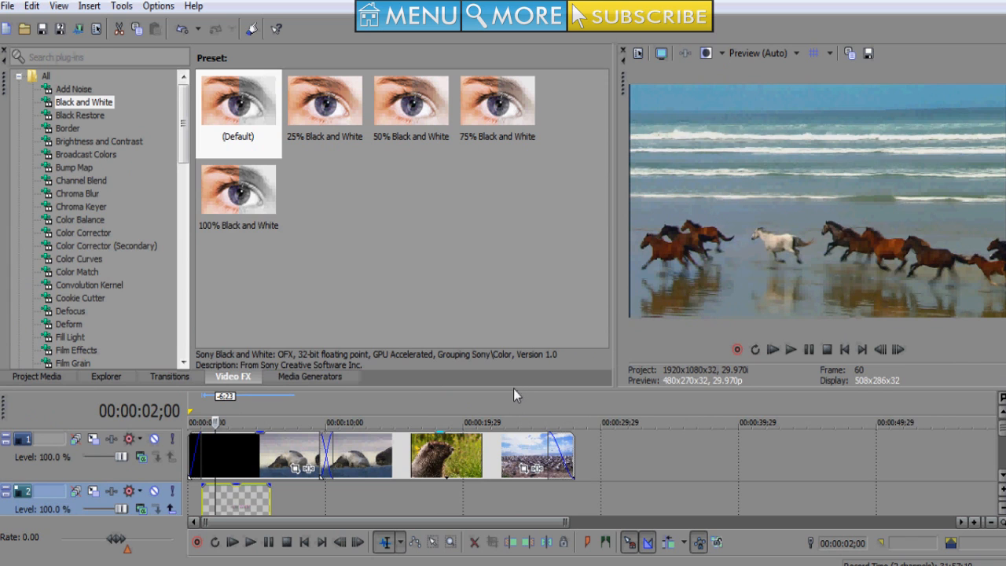
drag(513, 388, 515, 237)
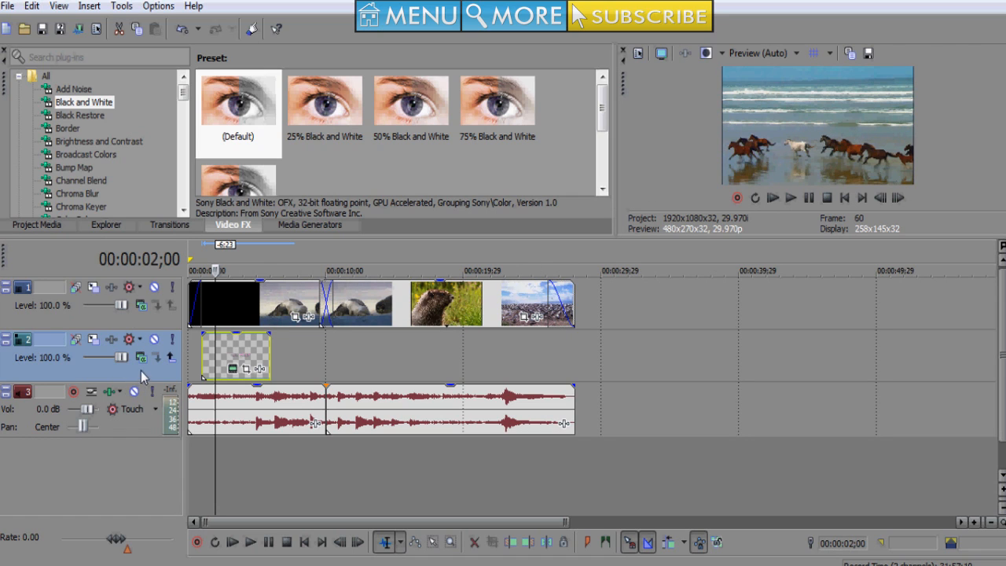
drag(141, 370, 146, 292)
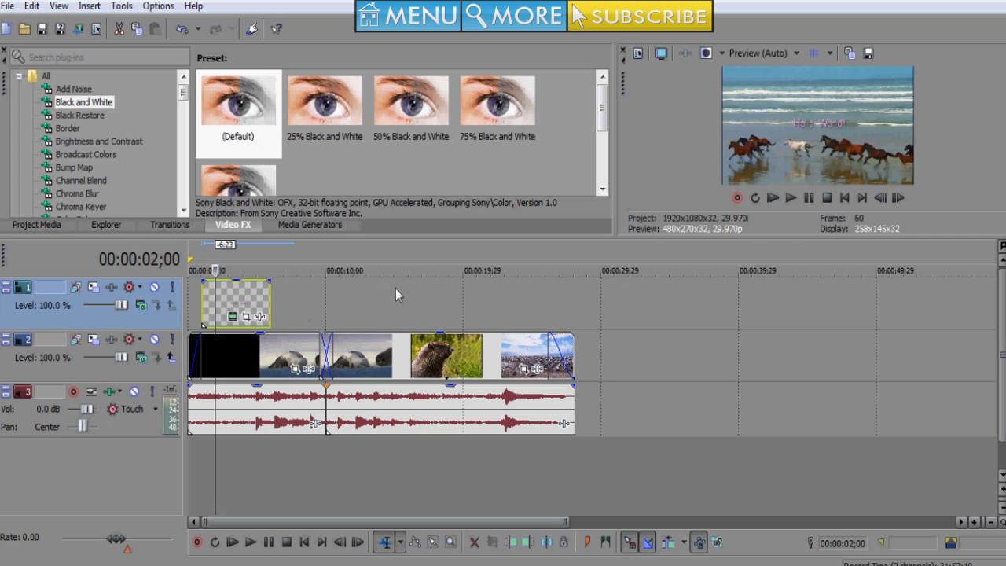
Enlarge the video preview area to view the title over the clip, then shrink it to a medium size above the timeline
drag(763, 235, 761, 358)
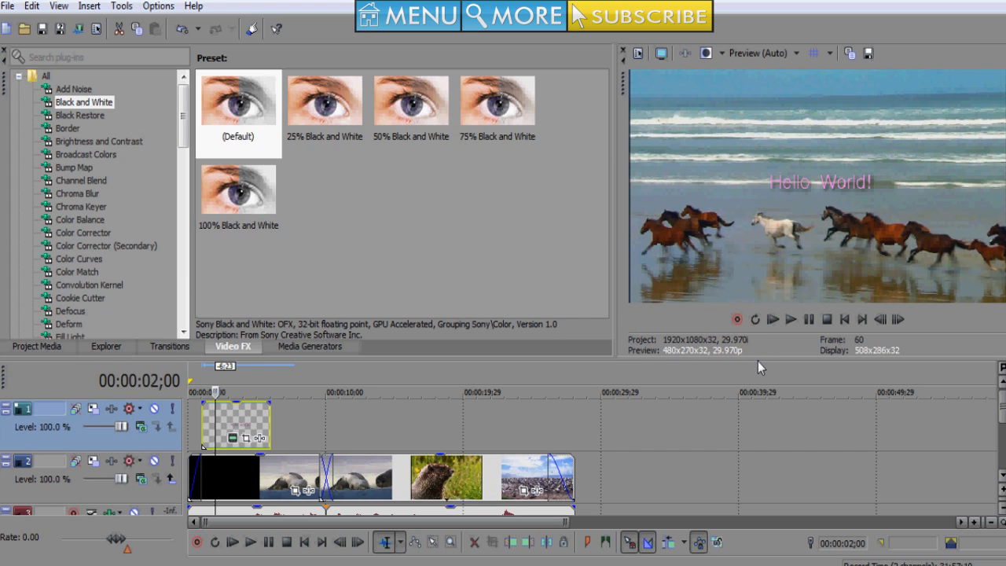
drag(755, 358, 744, 277)
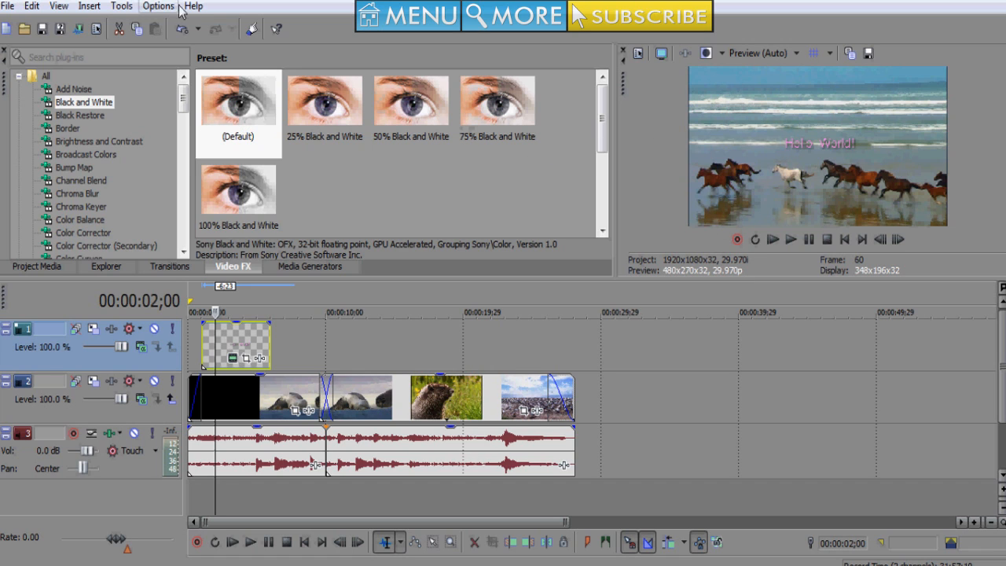
Start saving the project as a new file and choose the Sample Videos folder in the Videos library
click(7, 6)
click(40, 103)
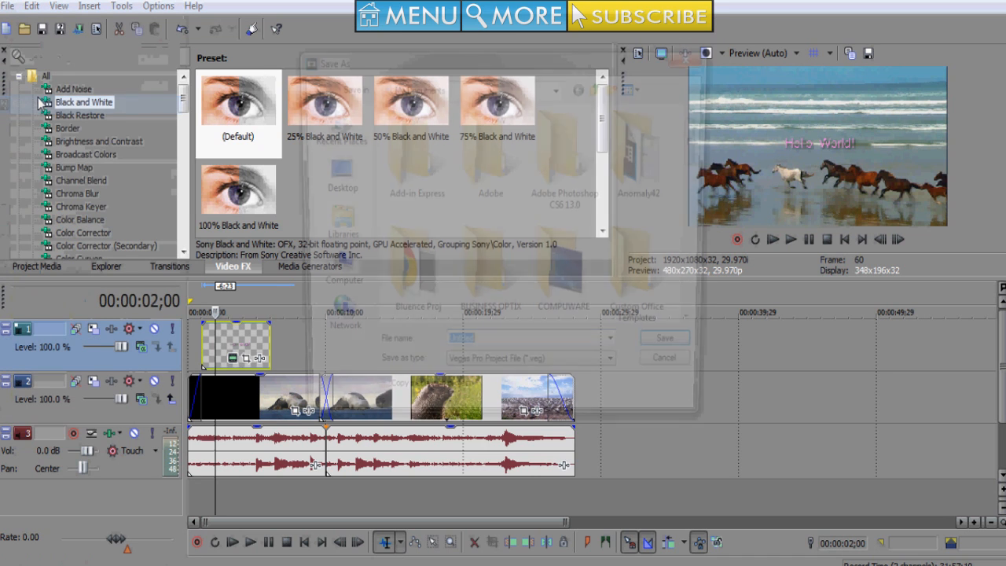
click(336, 230)
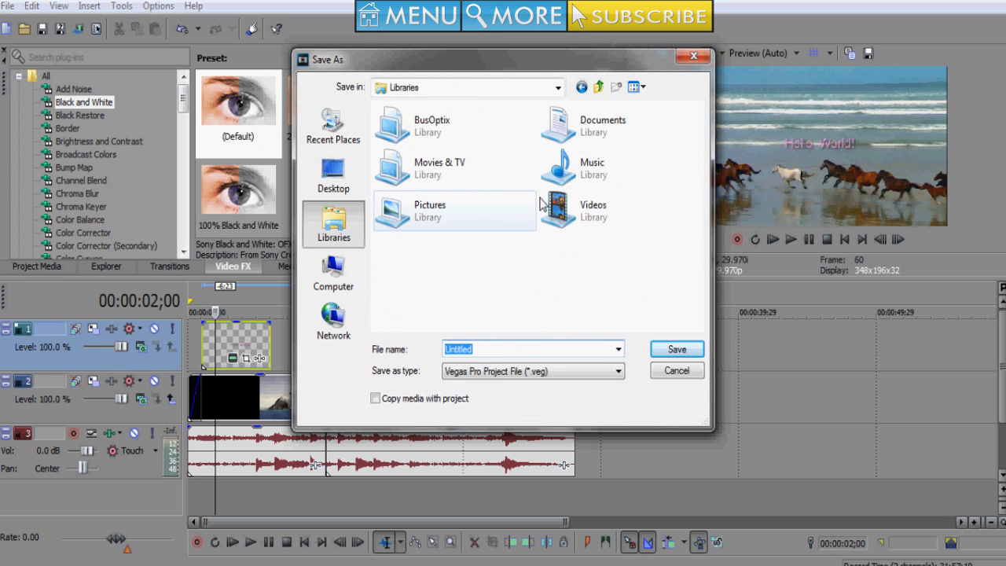
click(595, 219)
double_click(596, 218)
double_click(429, 193)
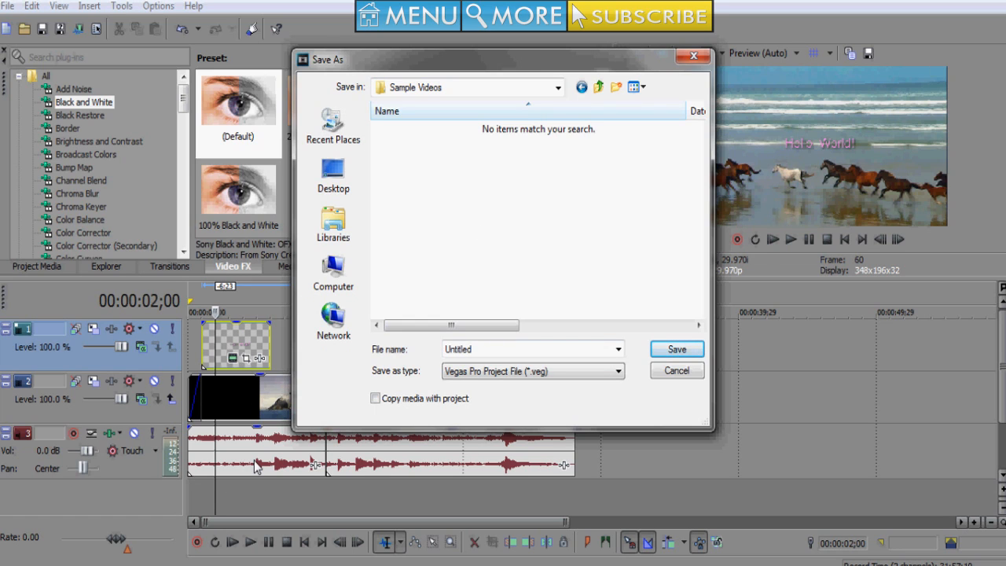
Name the file Example Video Project and save it as a Vegas Pro Project File (*.veg)
double_click(488, 350)
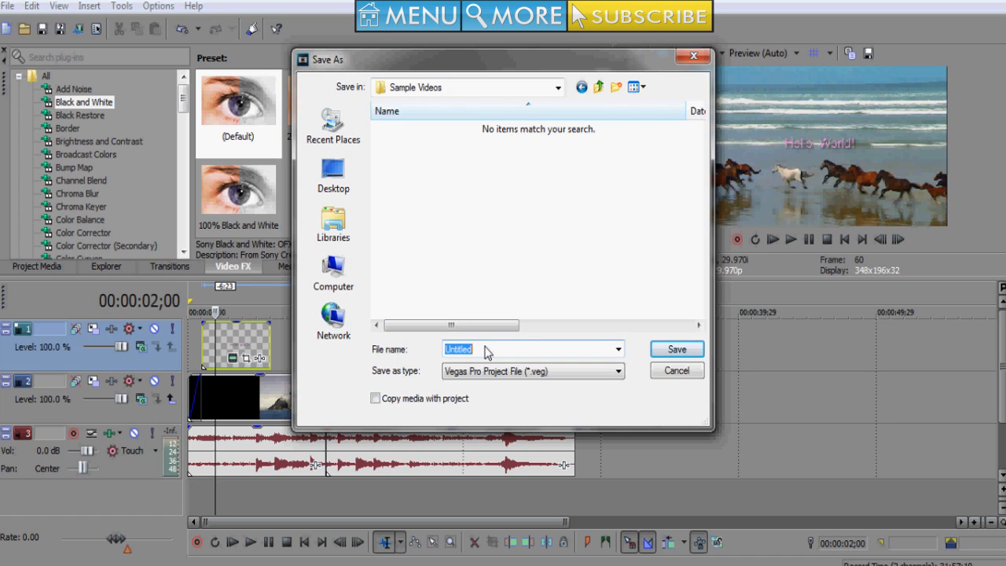
text(Example Video Prp)
key(BackSpace)
text(pje)
key(BackSpace)
key(BackSpace)
key(BackSpace)
text(oject)
click(555, 372)
click(545, 383)
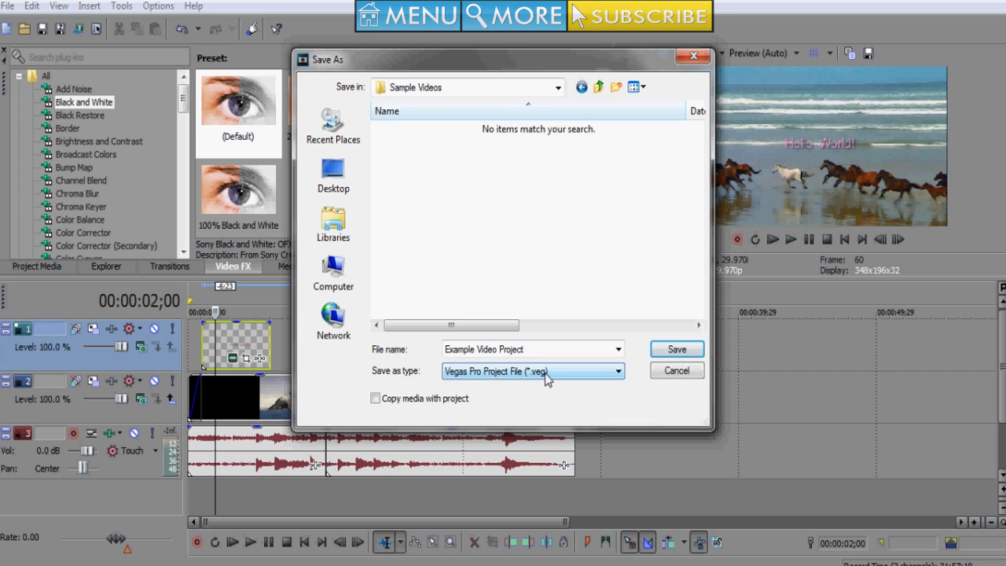
click(677, 349)
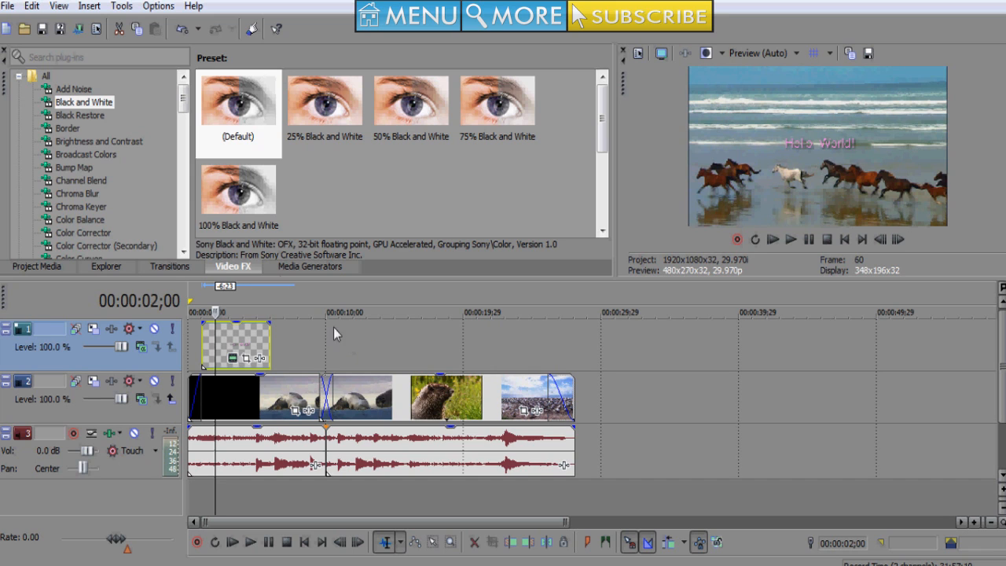
Open the Render As settings for the saved project
click(8, 6)
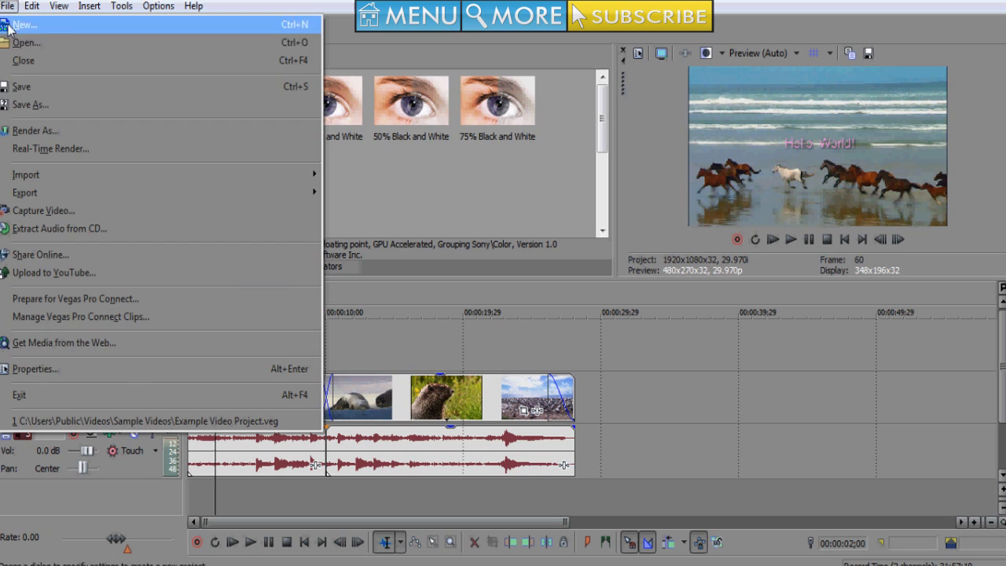
click(38, 131)
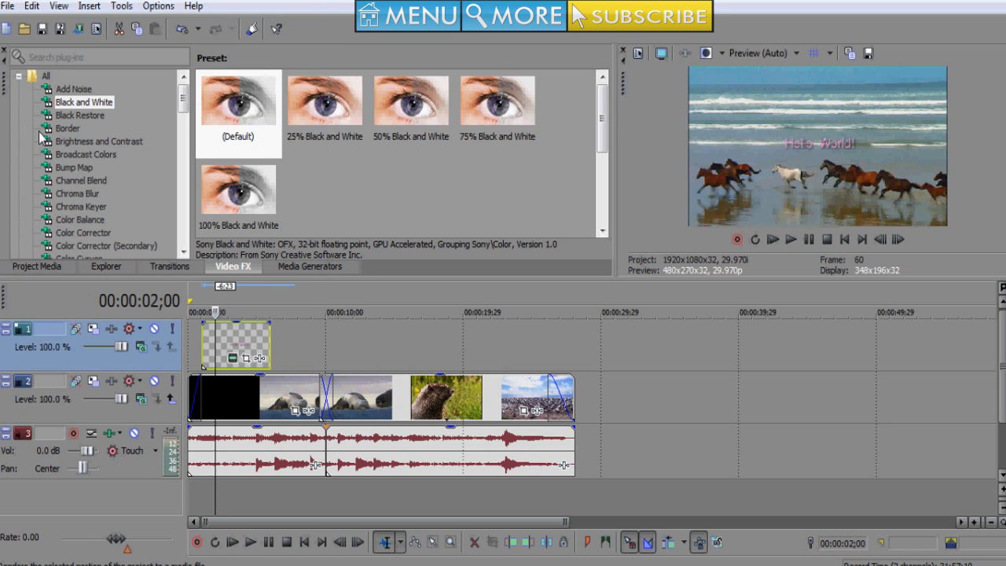